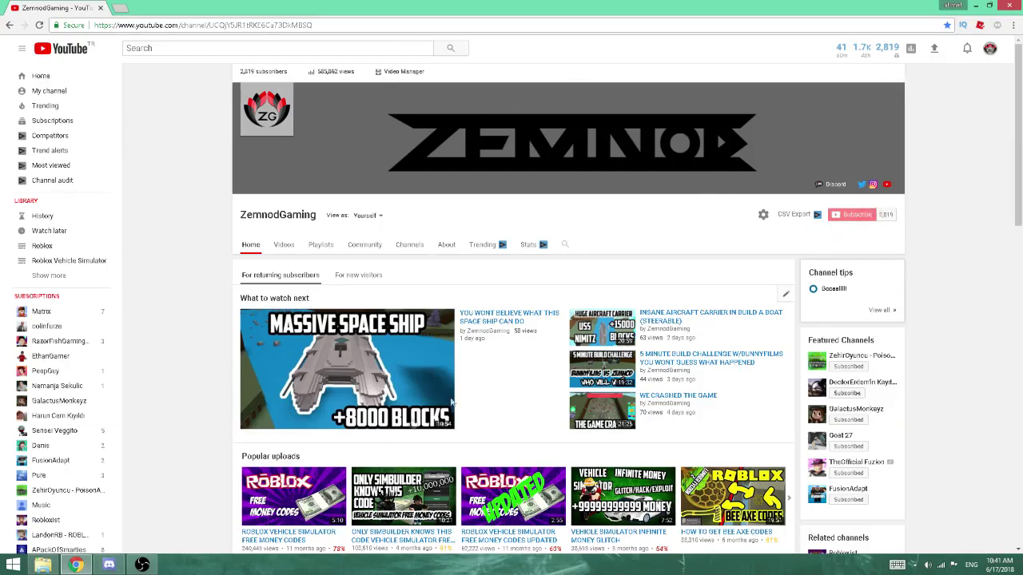
Switch to Discord and post the message "YO" in the general channel of the ZemnodGaming server
left_click(110, 565)
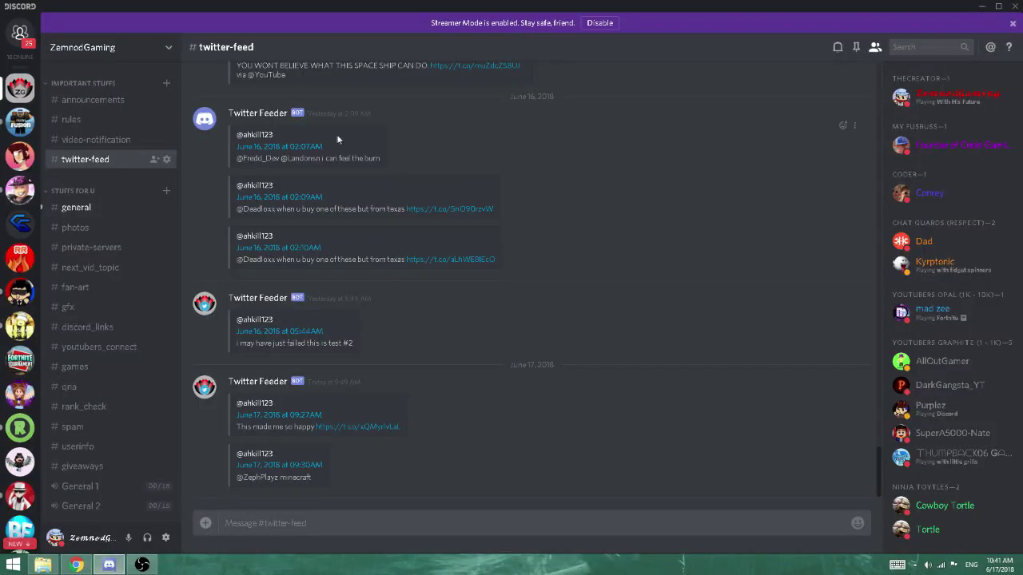
left_click(71, 207)
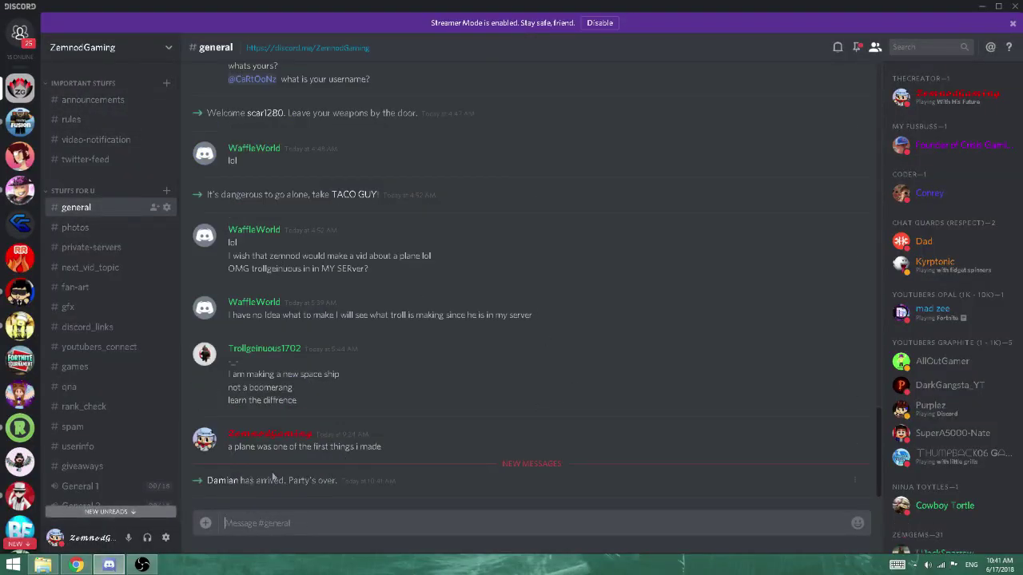
left_click(223, 481)
left_click(444, 544)
type("YO")
key("Return")
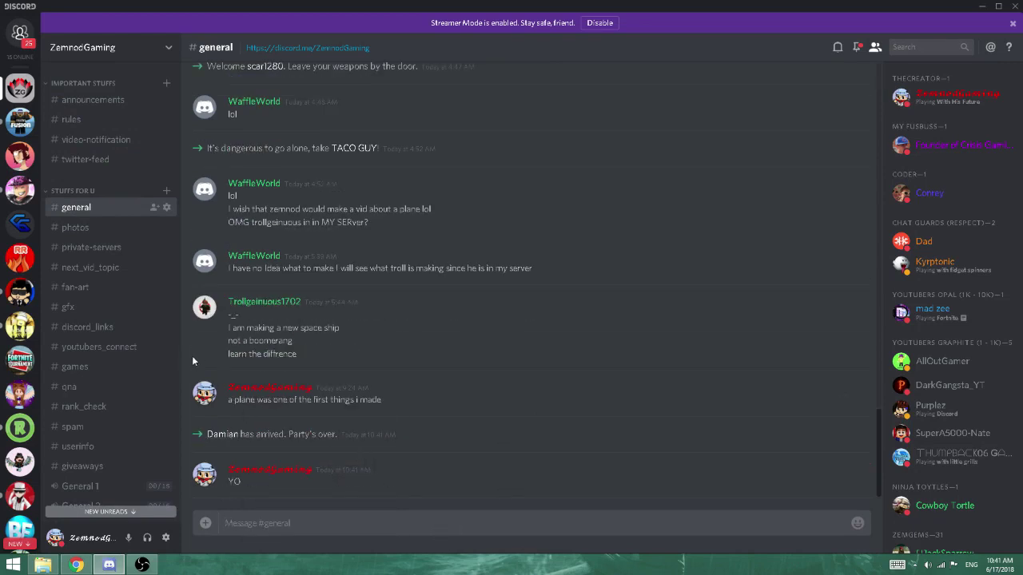
Join the General 1 voice channel and disconnect from it again
scroll(114, 450, "down", 4)
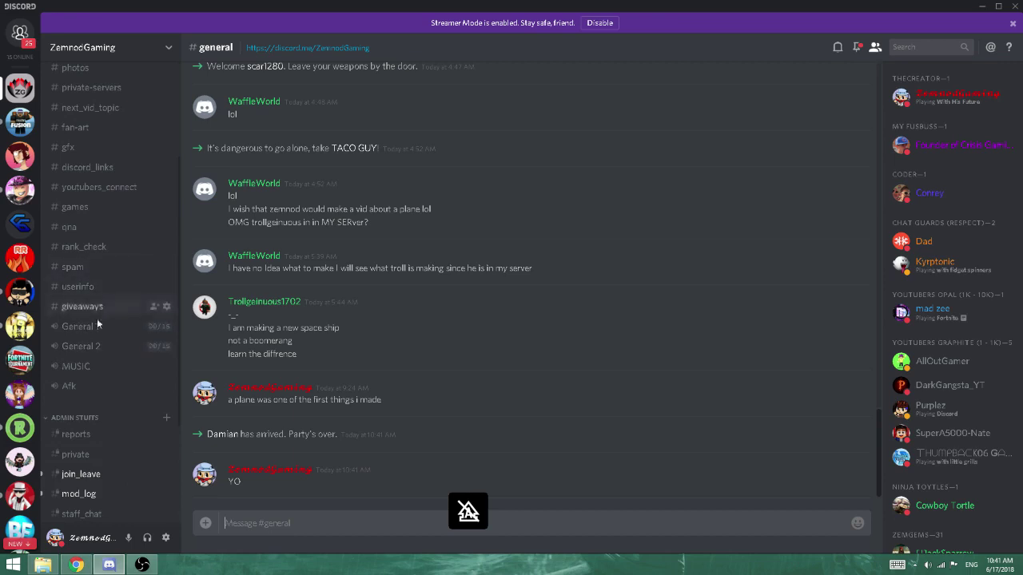
left_click(92, 326)
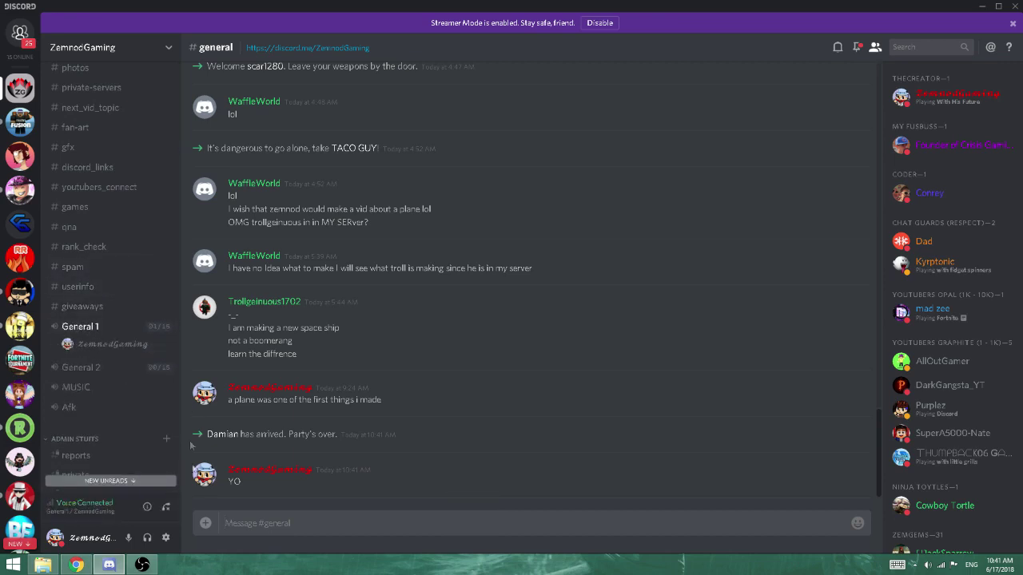
left_click(165, 509)
scroll(88, 200, "up", 5)
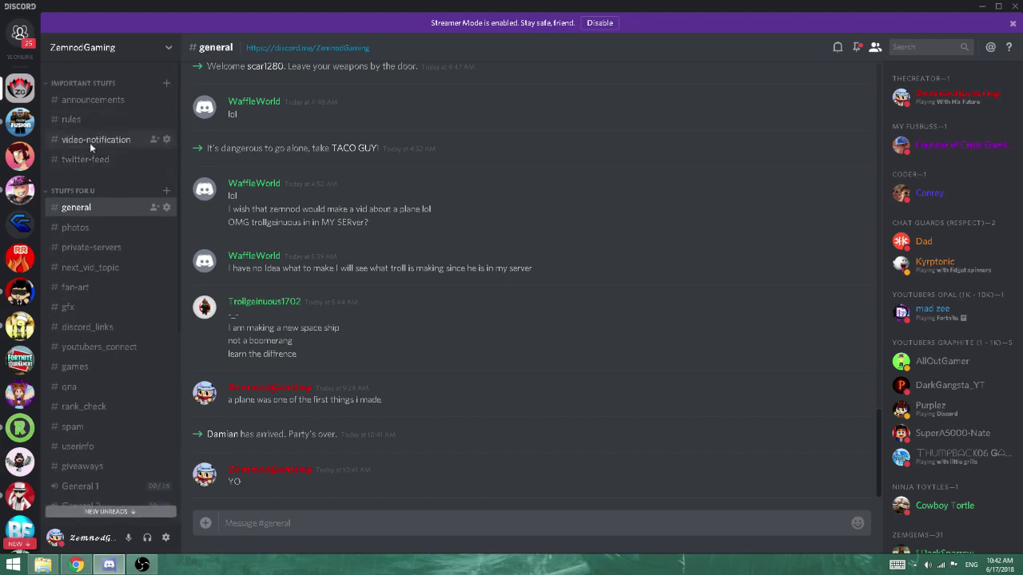
Look through the posts in the video-notification and twitter-feed channels
left_click(90, 143)
scroll(457, 336, "down", 6)
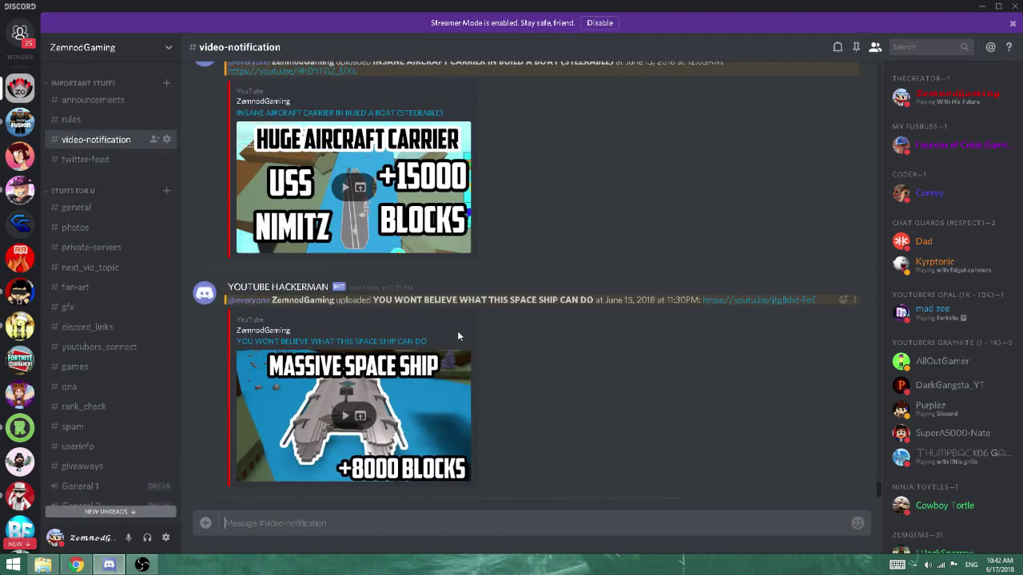
left_click(88, 159)
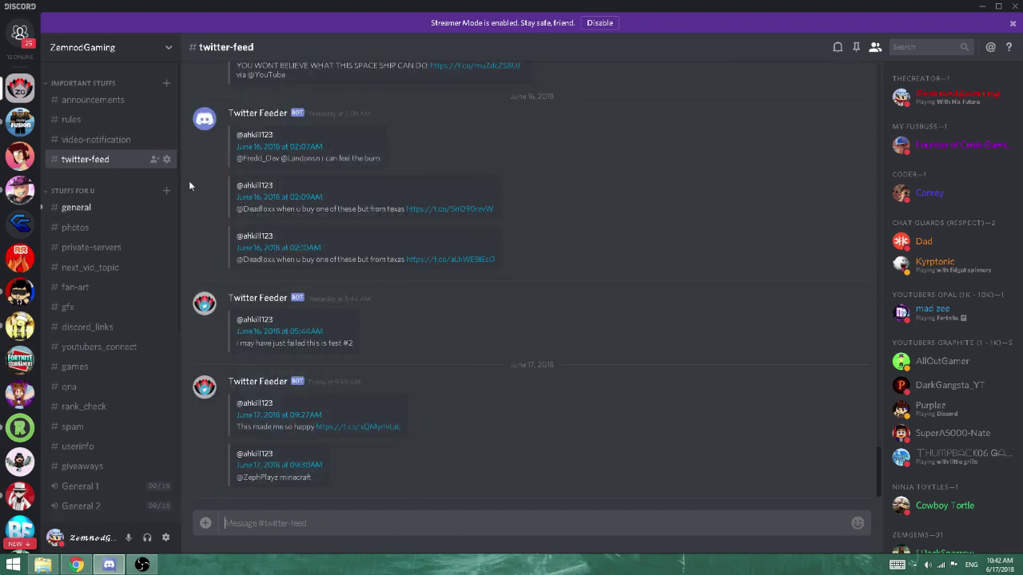
scroll(479, 376, "up", 8)
scroll(479, 375, "down", 8)
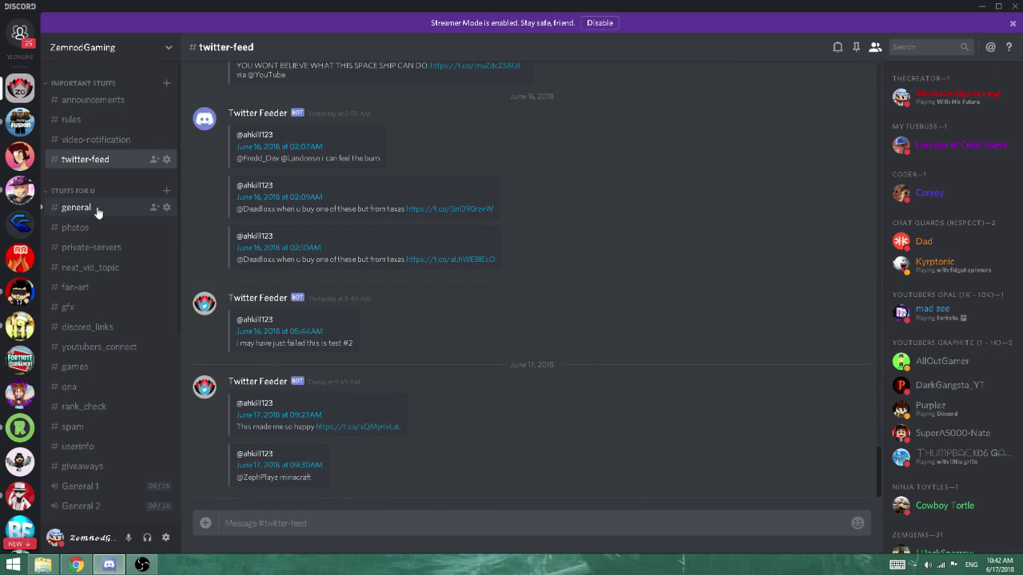
Post the messages "whats up" and "say hi to yt" in the general channel
left_click(95, 210)
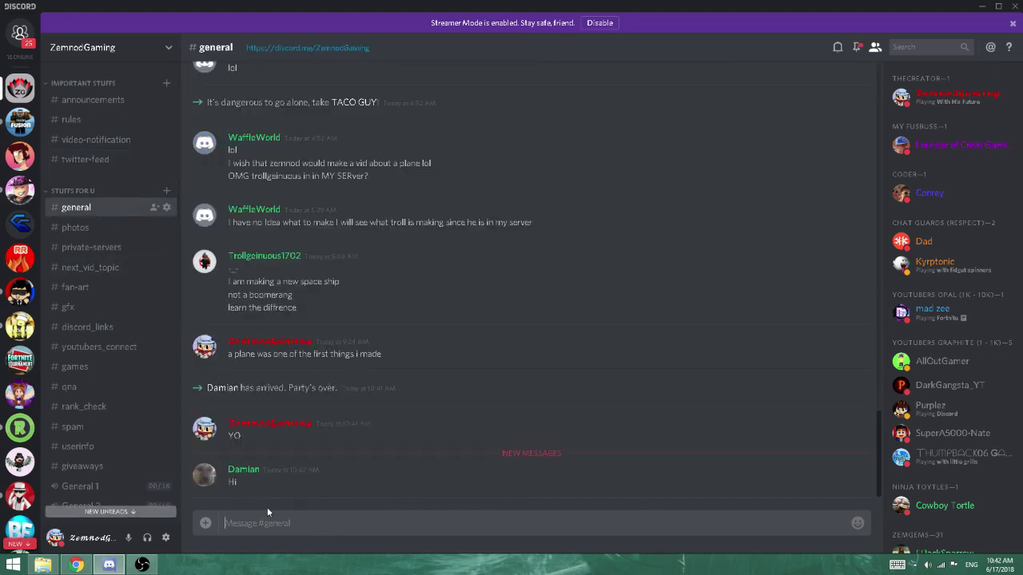
type("whats up")
key("Return")
type("say hi to yt")
key("Return")
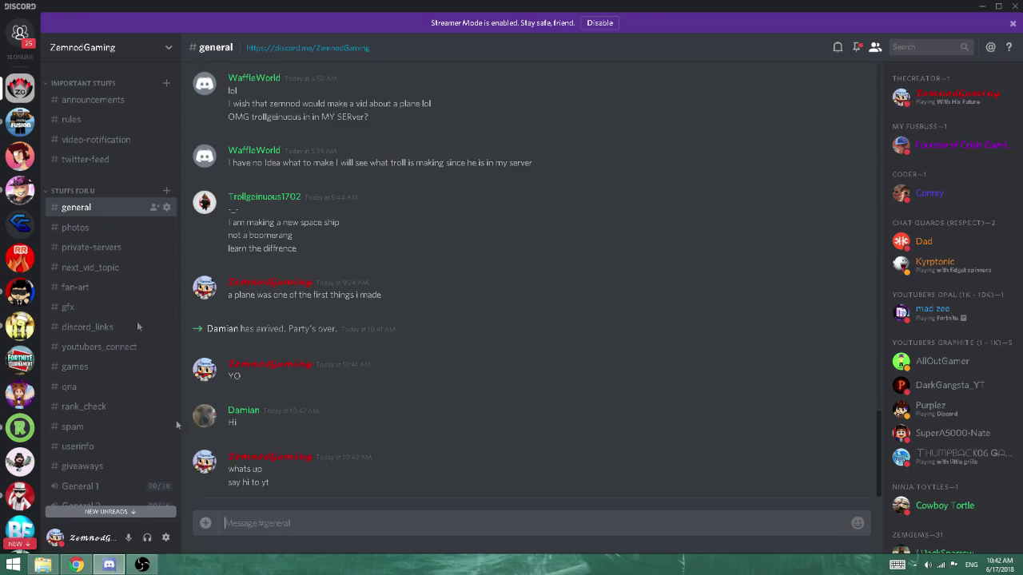
View the announcements and video-notification channels and look over the rest of the server's channel list
left_click(72, 104)
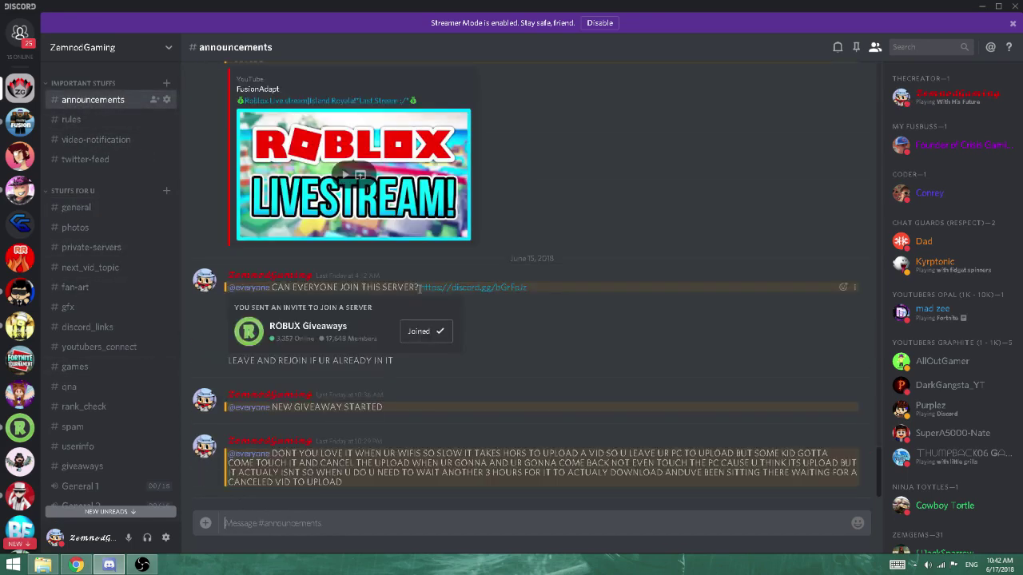
key("alt+shift+Down")
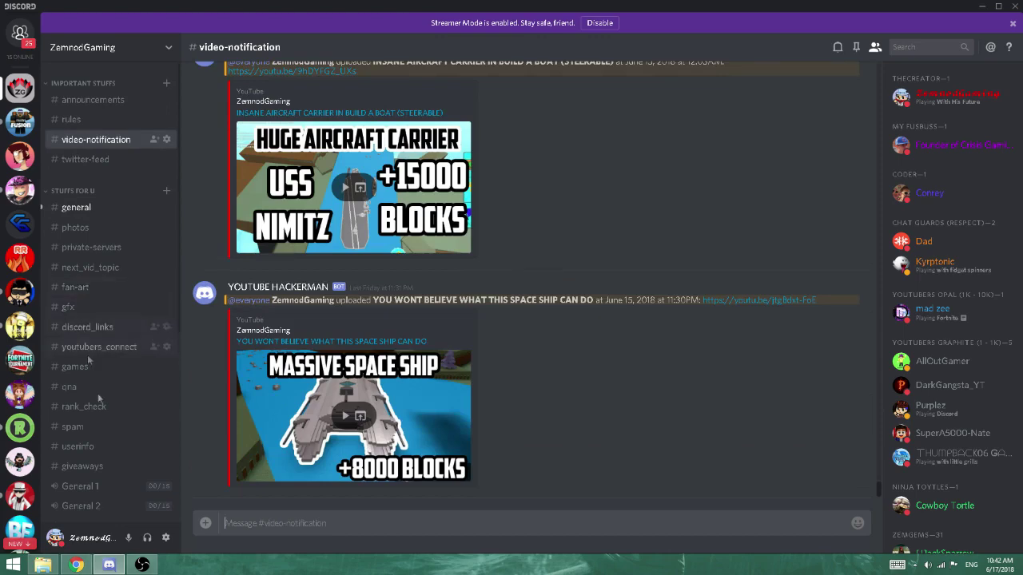
scroll(114, 383, "down", 5)
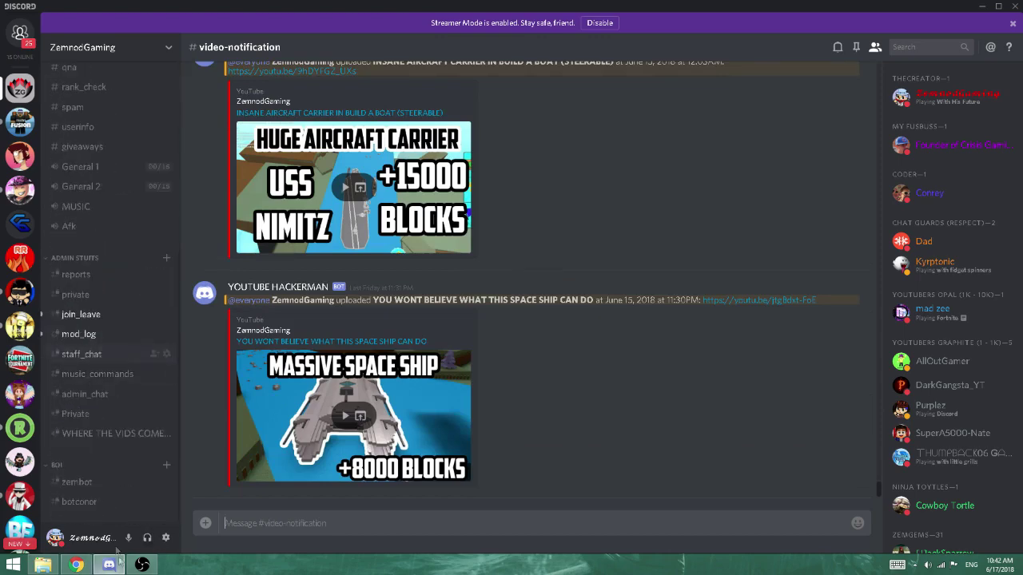
Switch to Chrome, open the video YOU WONT BELIEVE WHAT THIS SPACE SHIP CAN DO and expand its full description
left_click(76, 565)
left_click(420, 362)
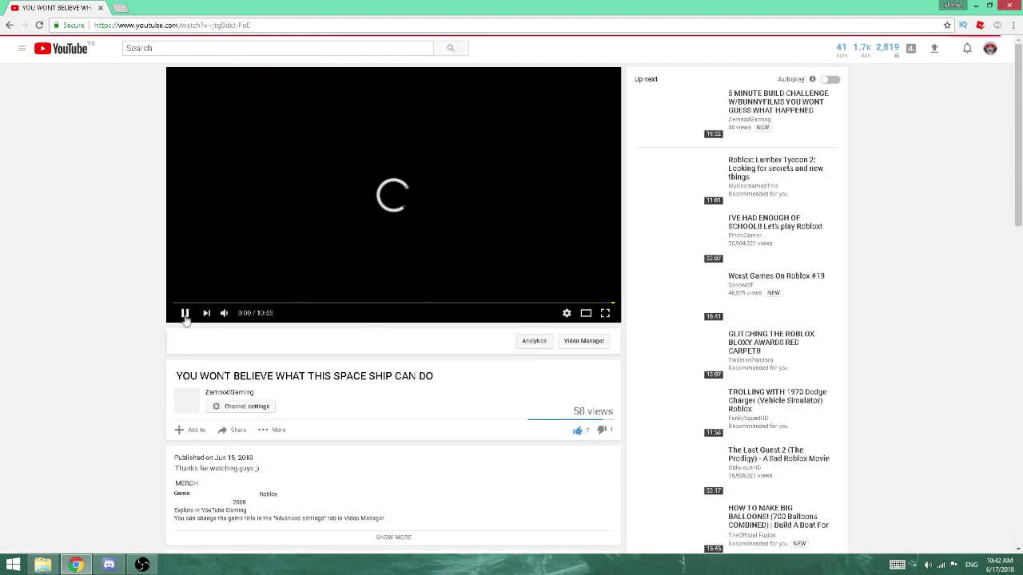
scroll(257, 359, "down", 3)
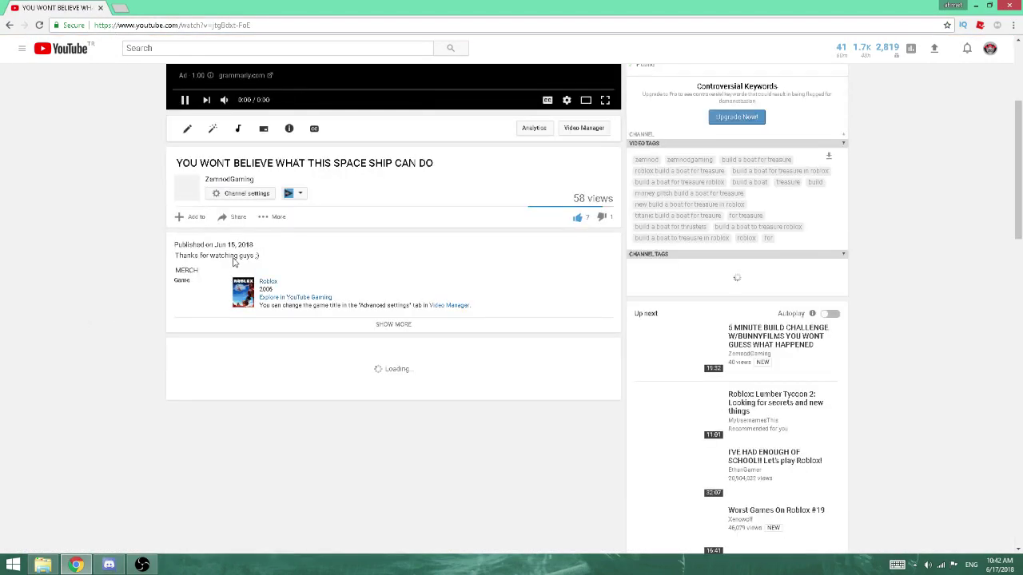
scroll(176, 188, "up", 2)
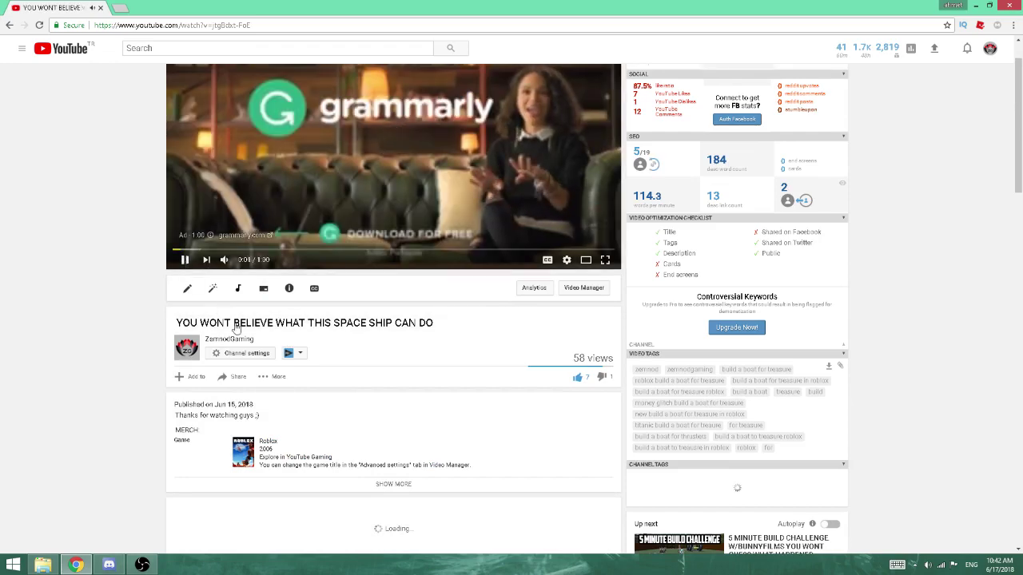
scroll(343, 359, "down", 3)
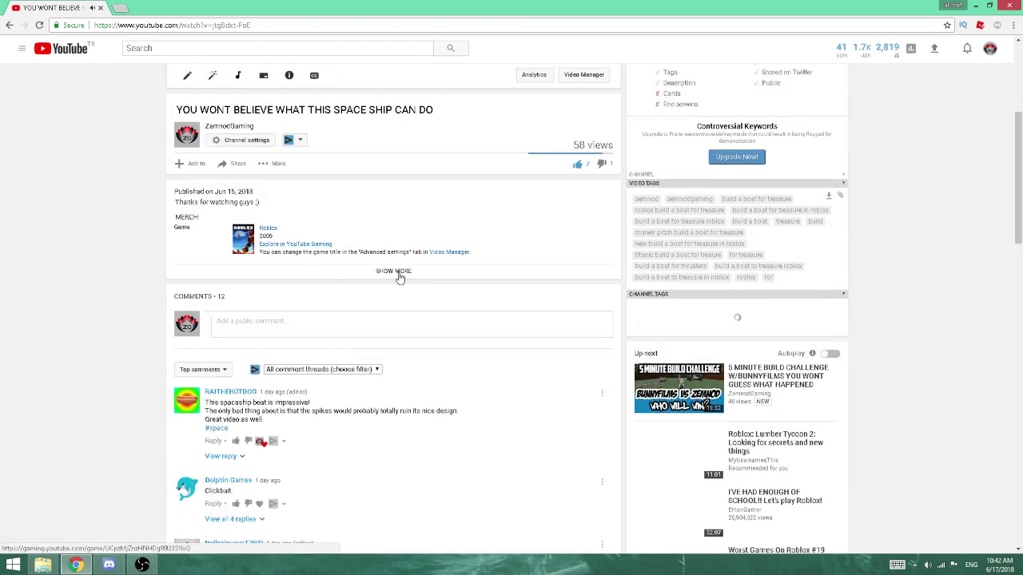
left_click(400, 272)
scroll(261, 318, "down", 2)
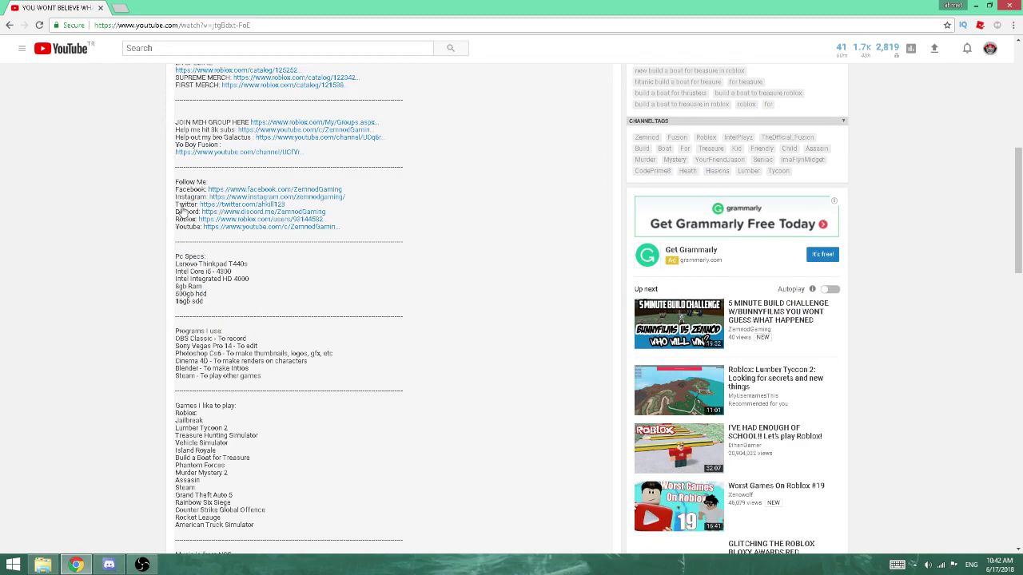
Follow the Discord invite link in the video description, continue to Discord, close the invite page and return to the Discord app
left_click(249, 212)
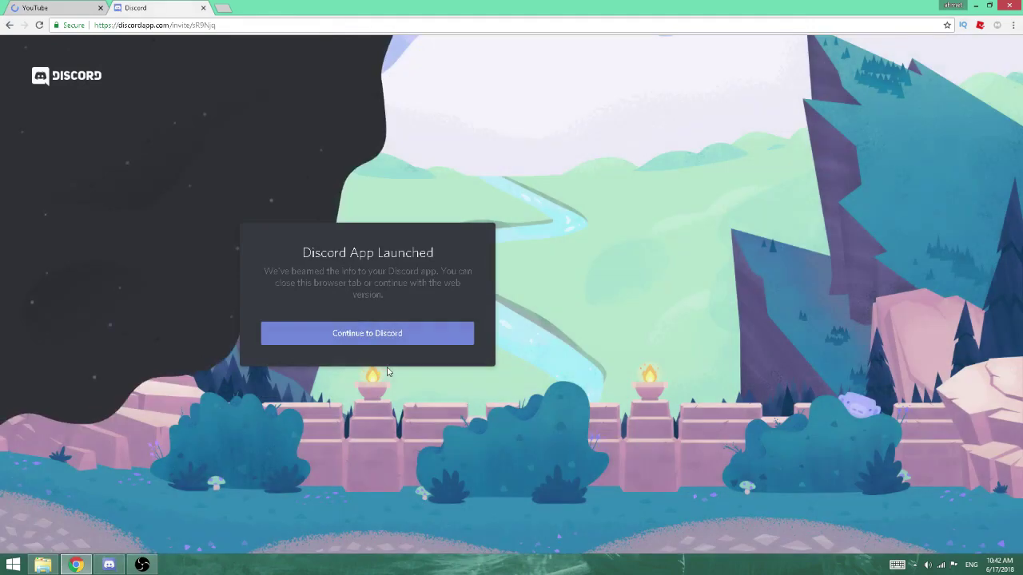
left_click(375, 334)
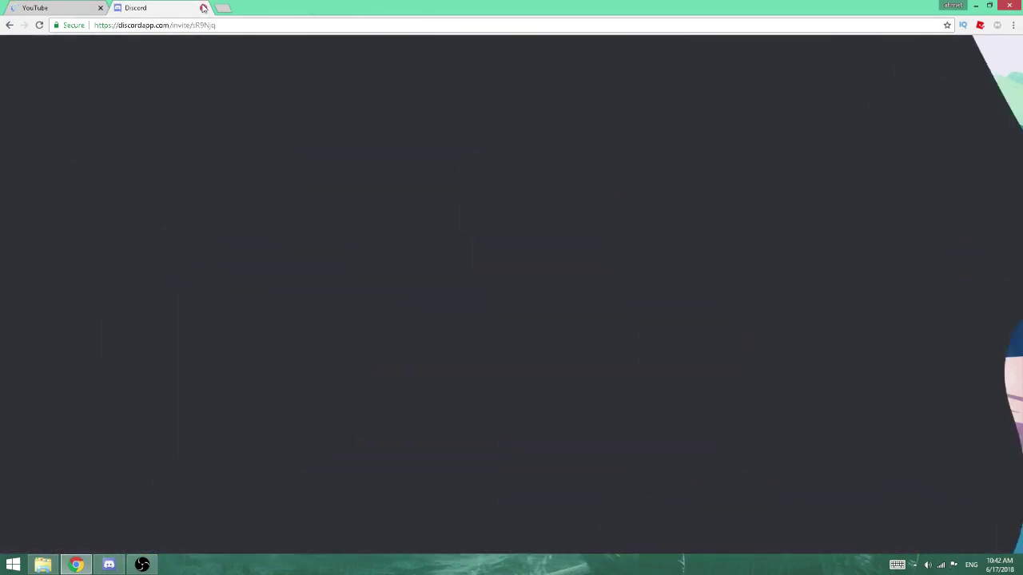
left_click(203, 7)
left_click(109, 565)
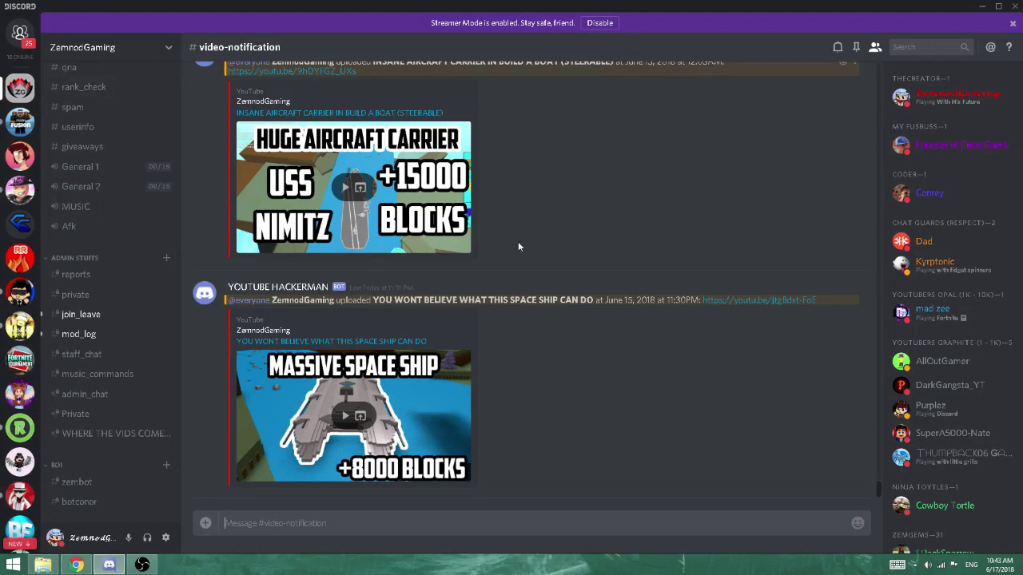
Check the join_leave and mod_log channels and return to the general channel
left_click(100, 313)
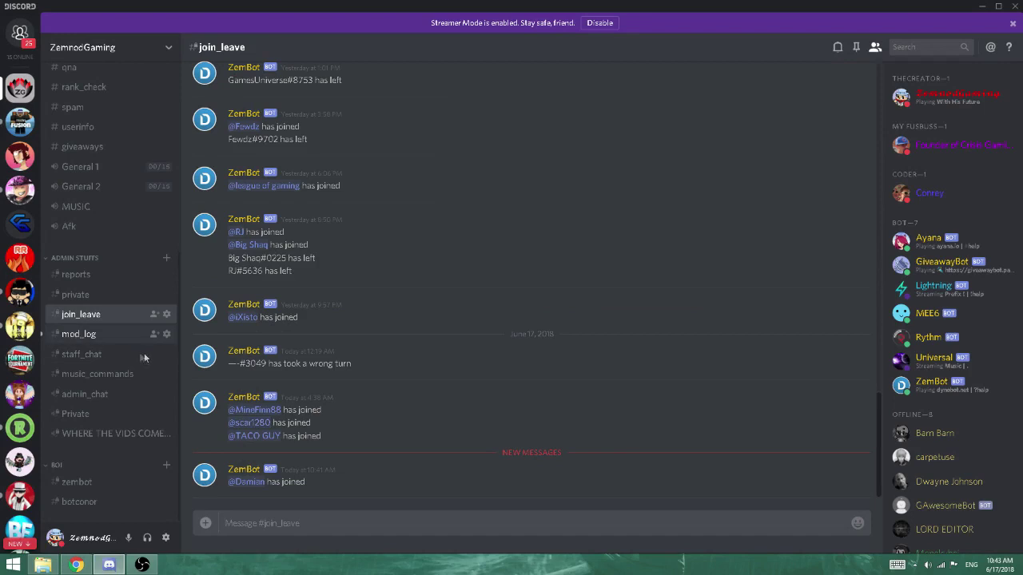
left_click(119, 334)
scroll(83, 233, "up", 5)
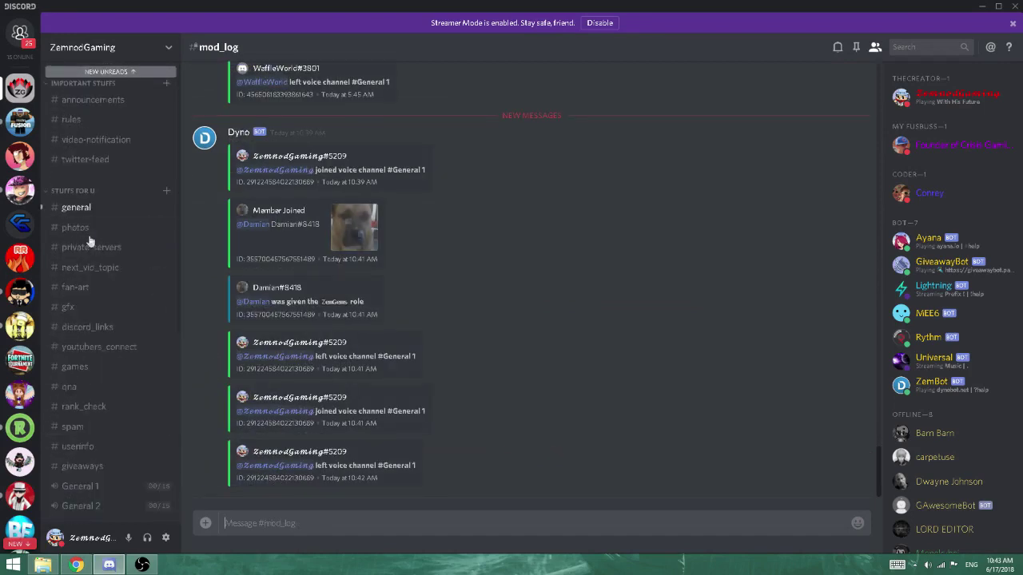
left_click(75, 211)
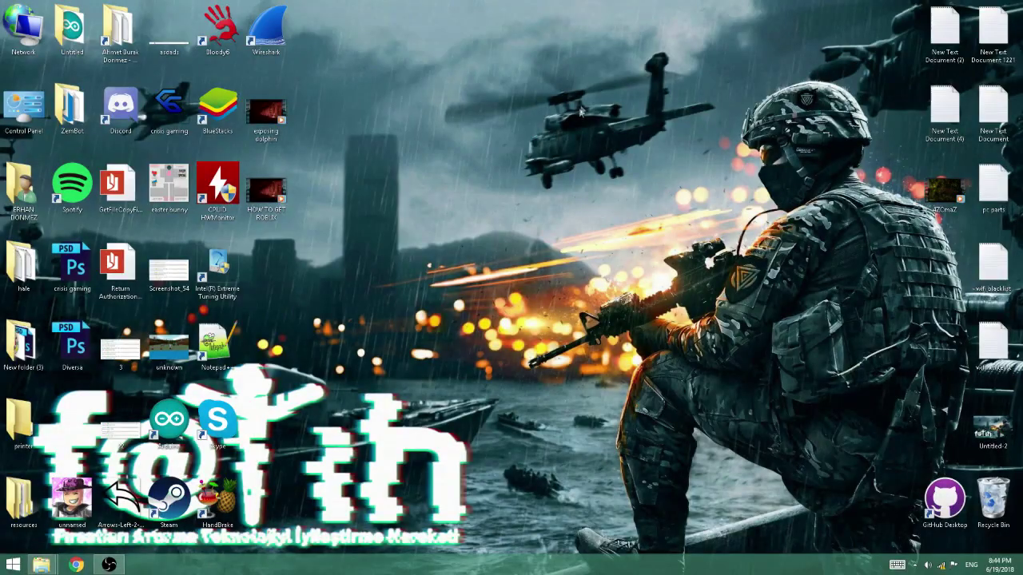
right_click(513, 117)
left_click(479, 144)
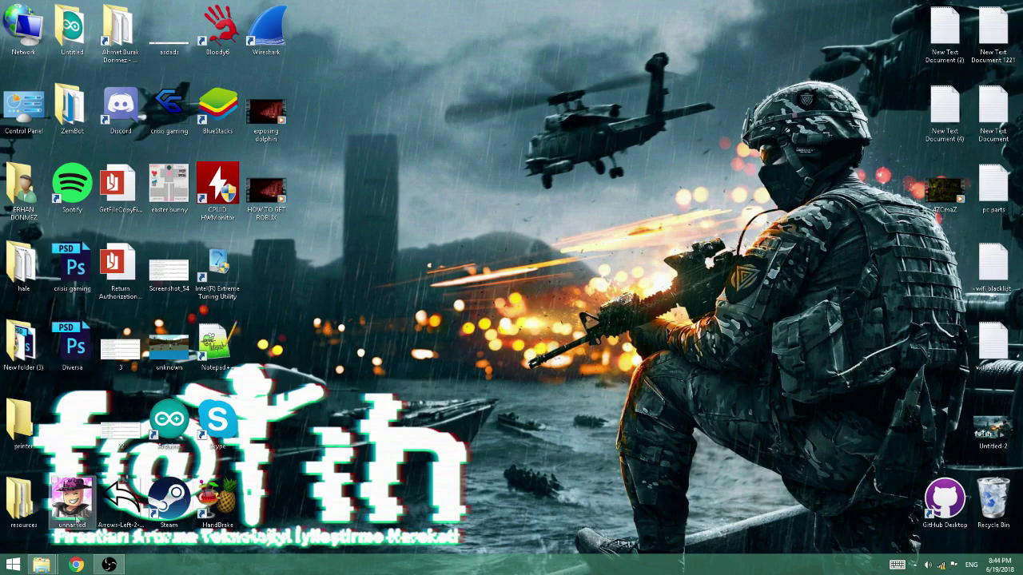
Launch CINEMA 4D from the Editing folder and close the folder window
mouse_move(42, 565)
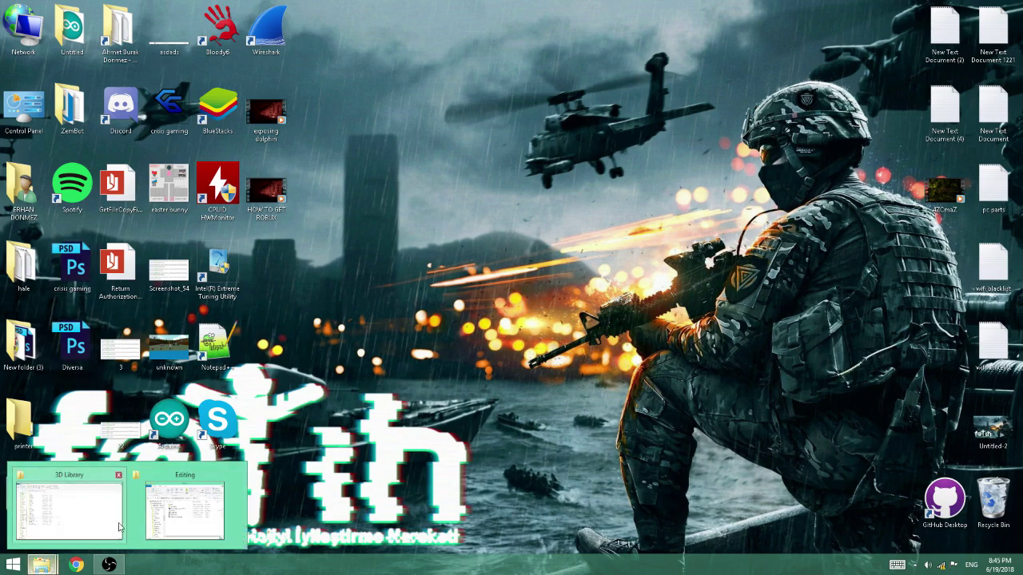
left_click(180, 514)
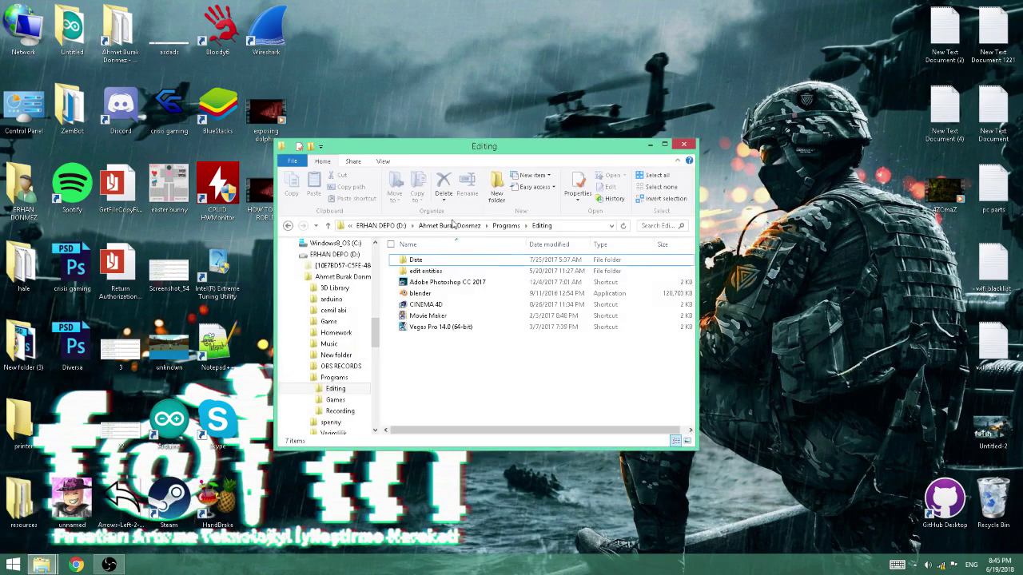
left_click(466, 305)
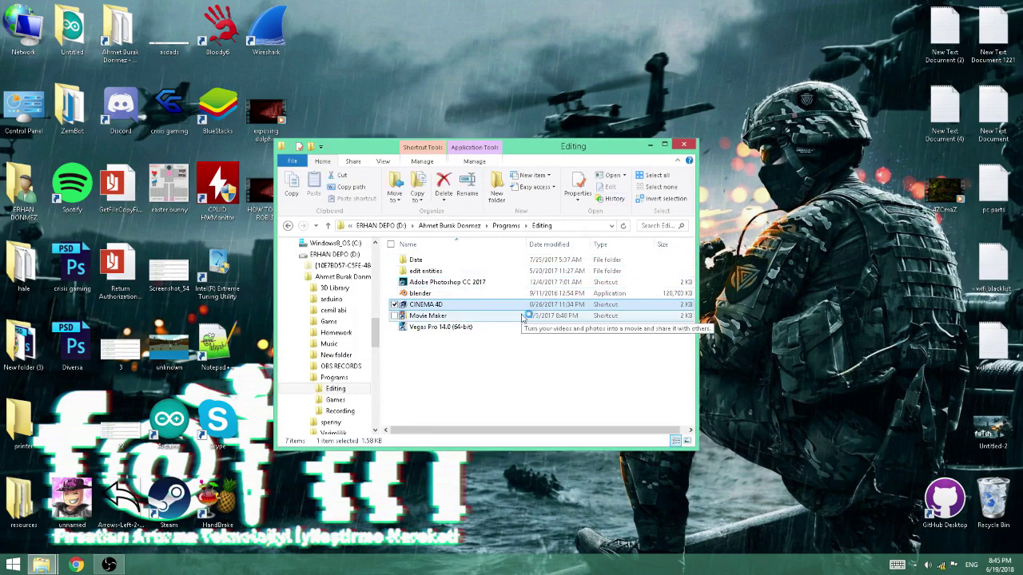
left_click(684, 144)
right_click(611, 173)
left_click(591, 201)
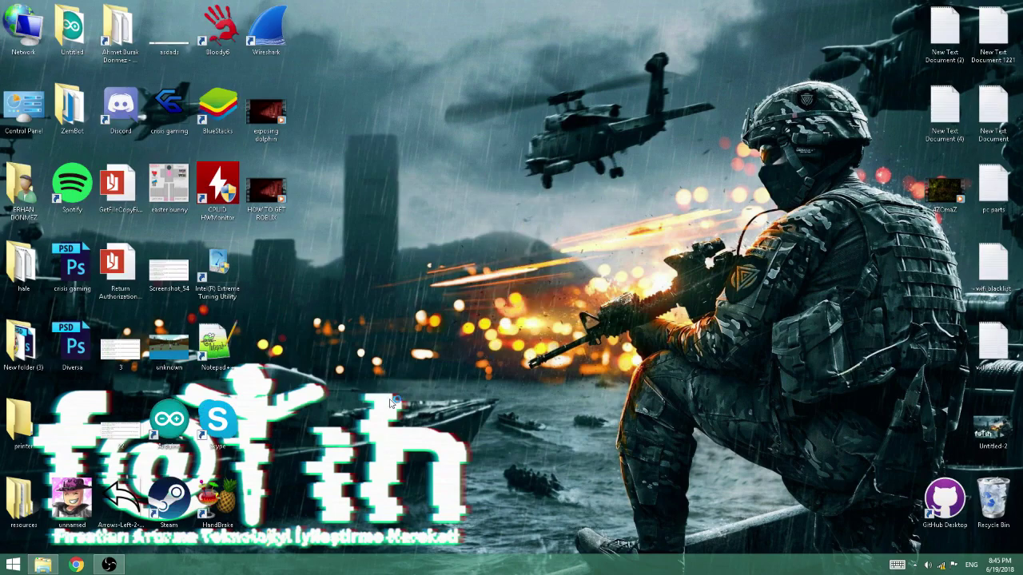
left_click(44, 564)
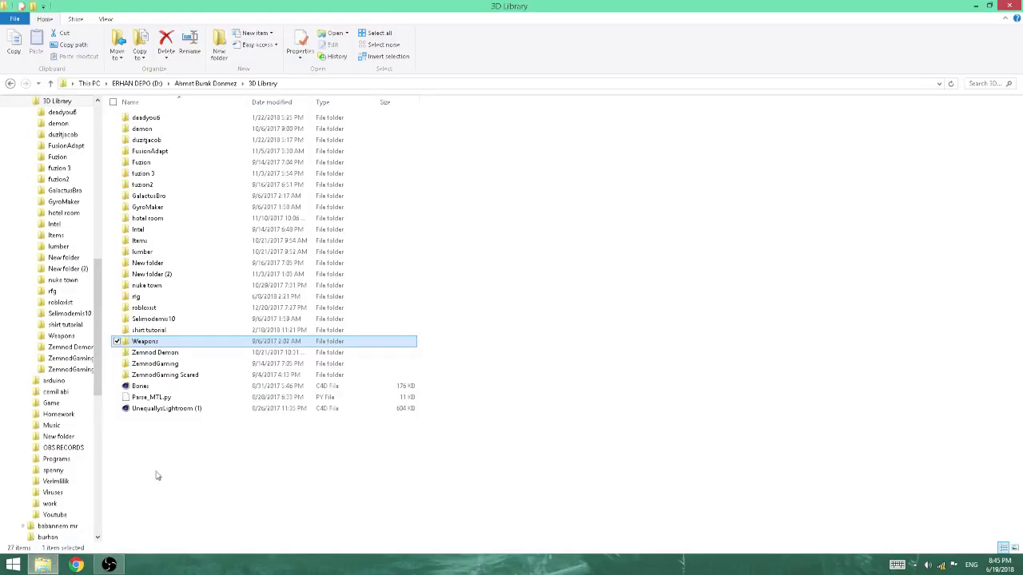
left_click(974, 6)
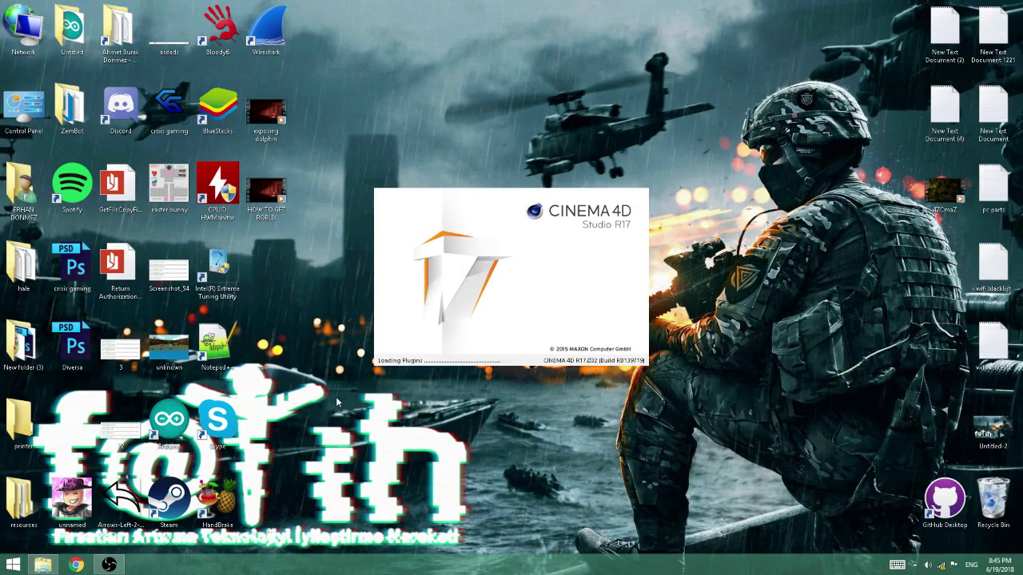
mouse_move(335, 397)
left_mouse_down()
mouse_move(688, 156)
mouse_move(642, 212)
mouse_move(432, 361)
mouse_move(315, 426)
left_mouse_up()
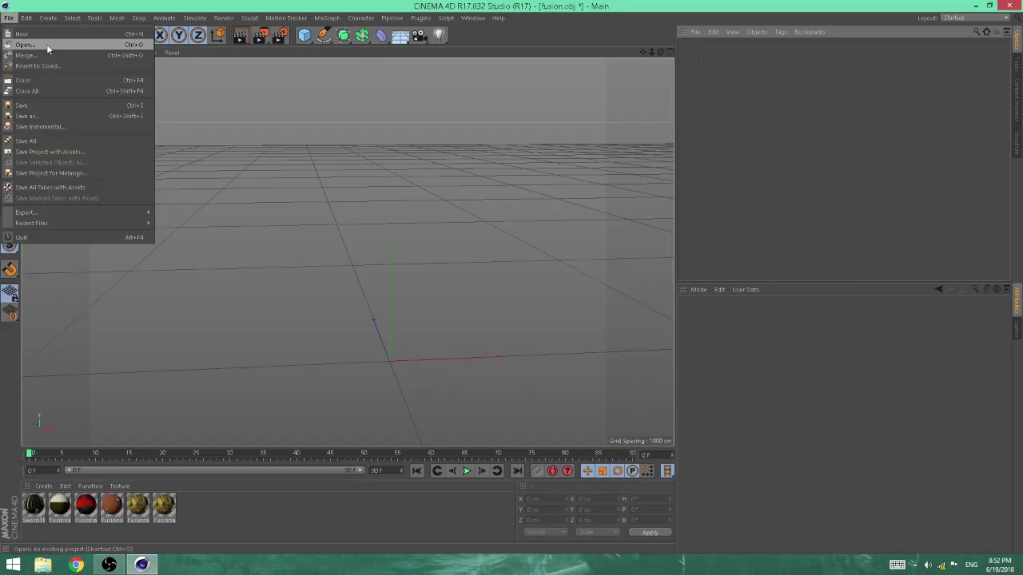
Open fusion.obj from the FusionAdapt folder in the 3D Library and import it with the default OBJ settings
left_click(46, 44)
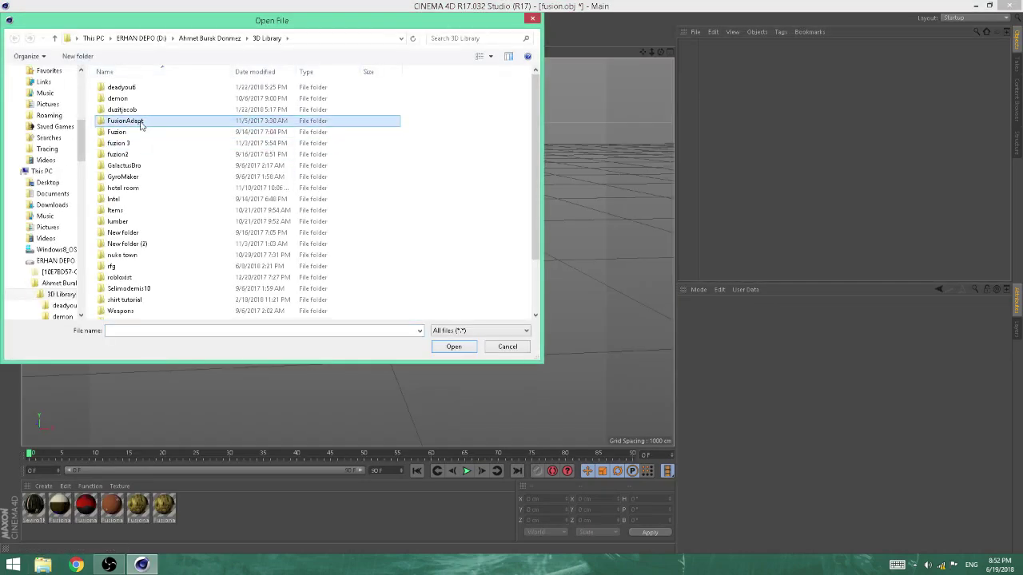
scroll(376, 189, "down", 2)
scroll(416, 271, "up", 3)
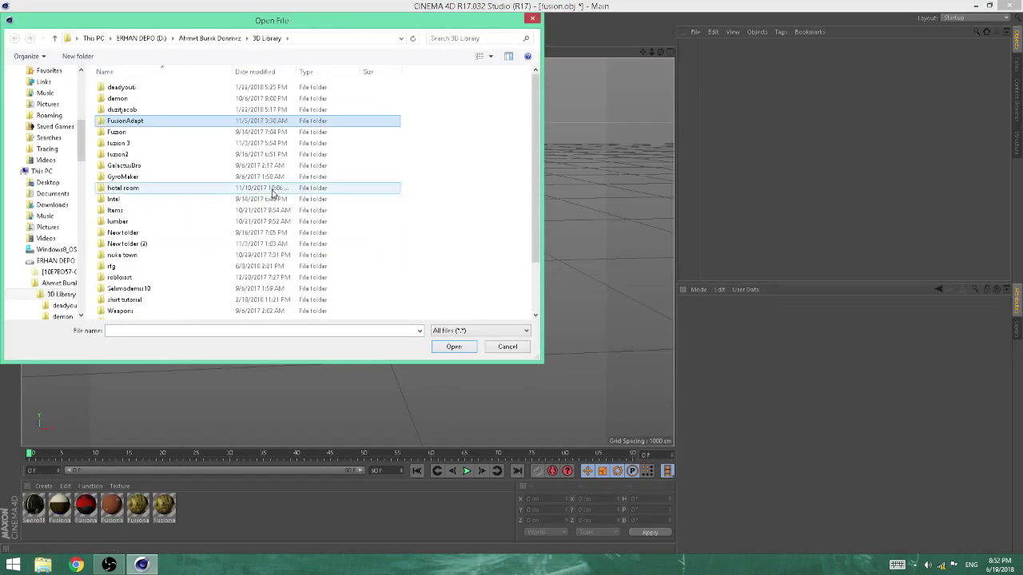
double_click(133, 123)
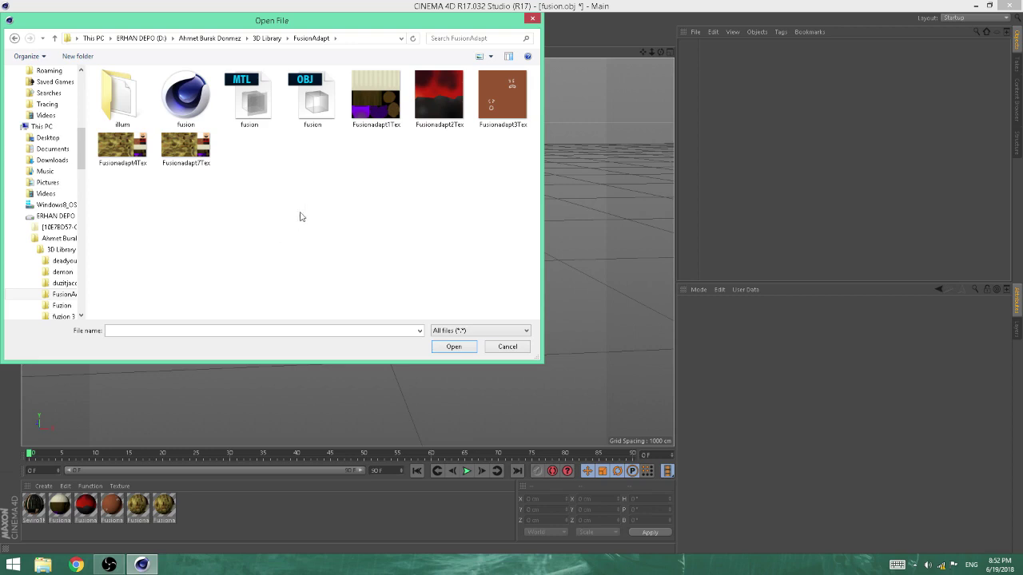
double_click(316, 117)
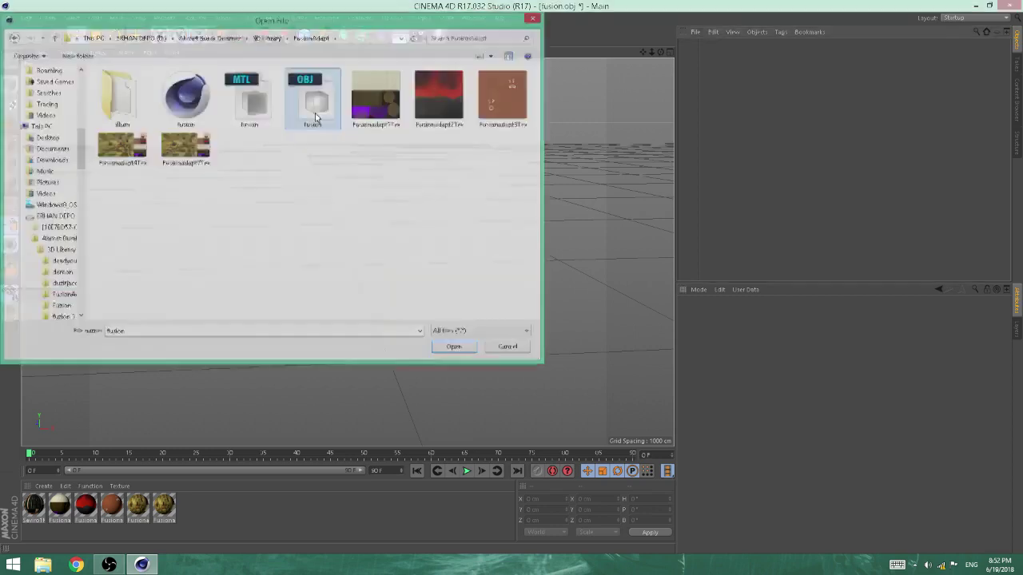
left_click(474, 322)
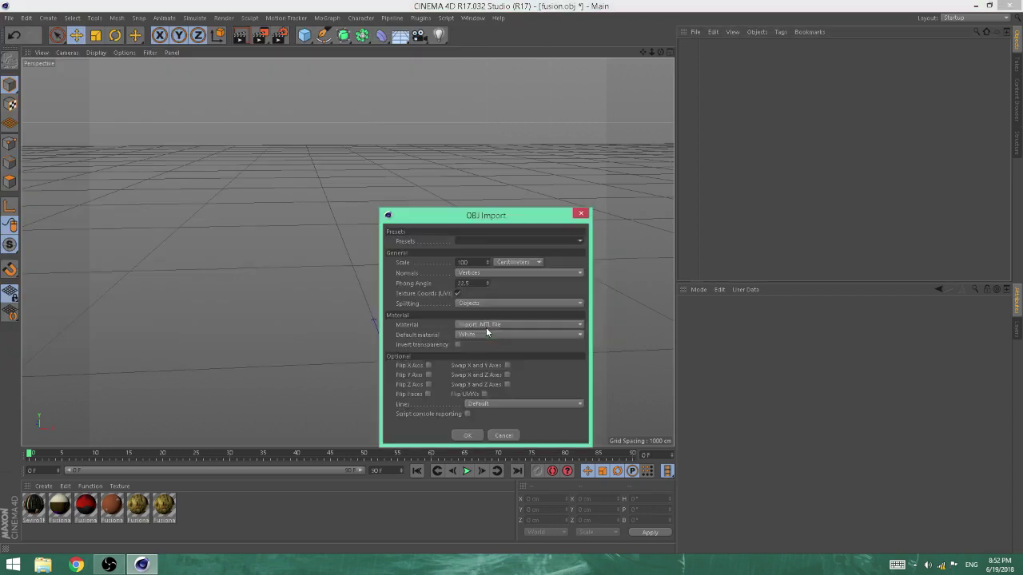
left_click(467, 435)
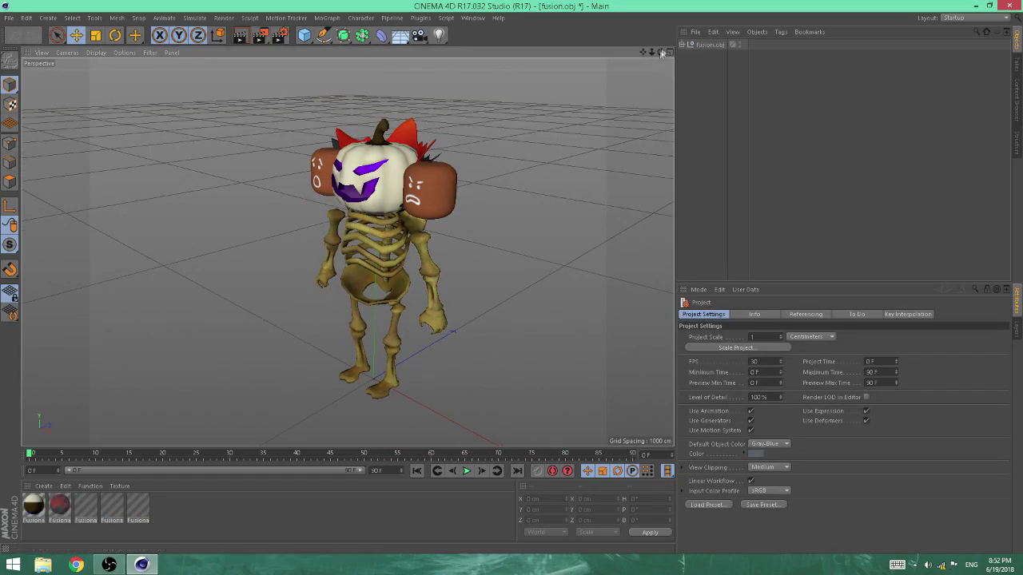
Select the skeleton's torso, arm and leg meshes and subdivide their polygons three times
left_click_drag(504, 291, 447, 288, "alt")
left_click_drag(347, 252, 347, 253, "alt")
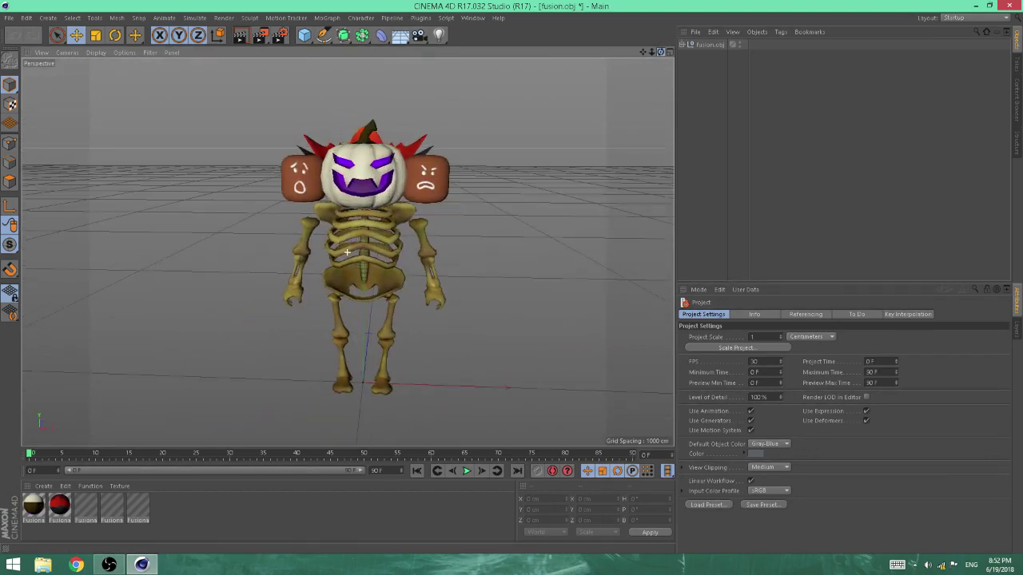
left_click(382, 254)
left_click(428, 250, "shift")
left_click(338, 352, "shift")
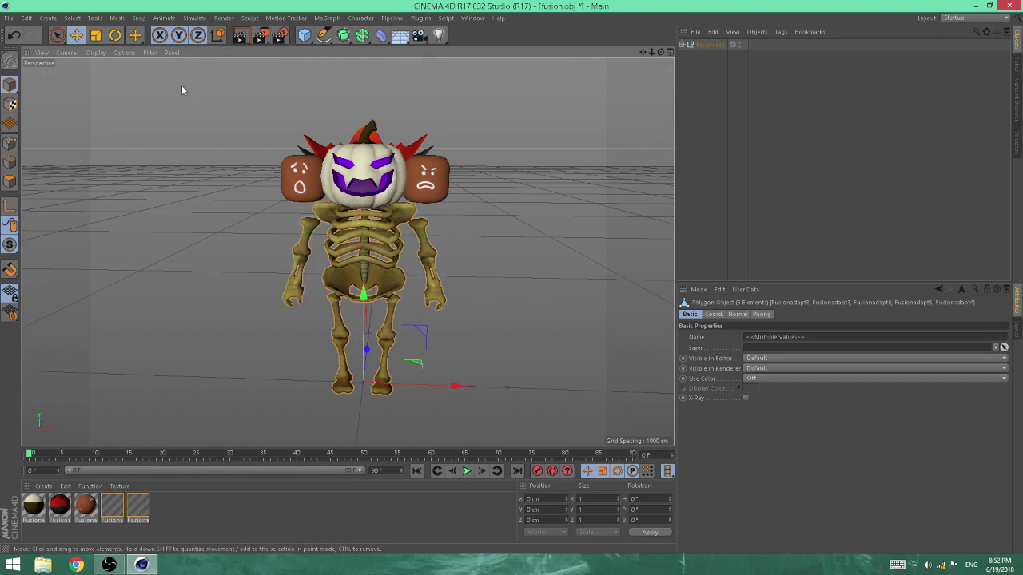
left_click(9, 182)
key("u")
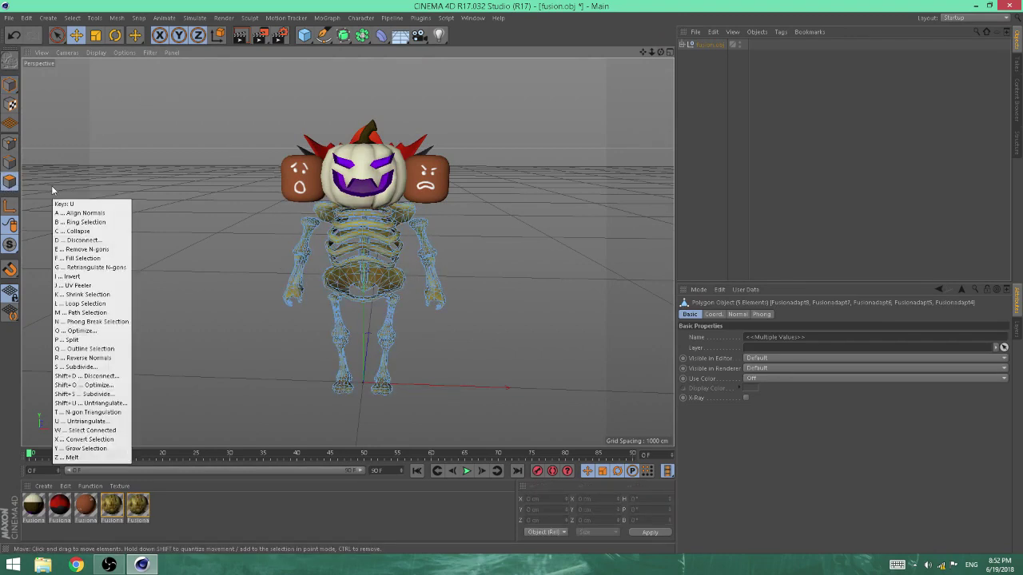
key("s")
key("u")
key("s")
key("u")
key("s")
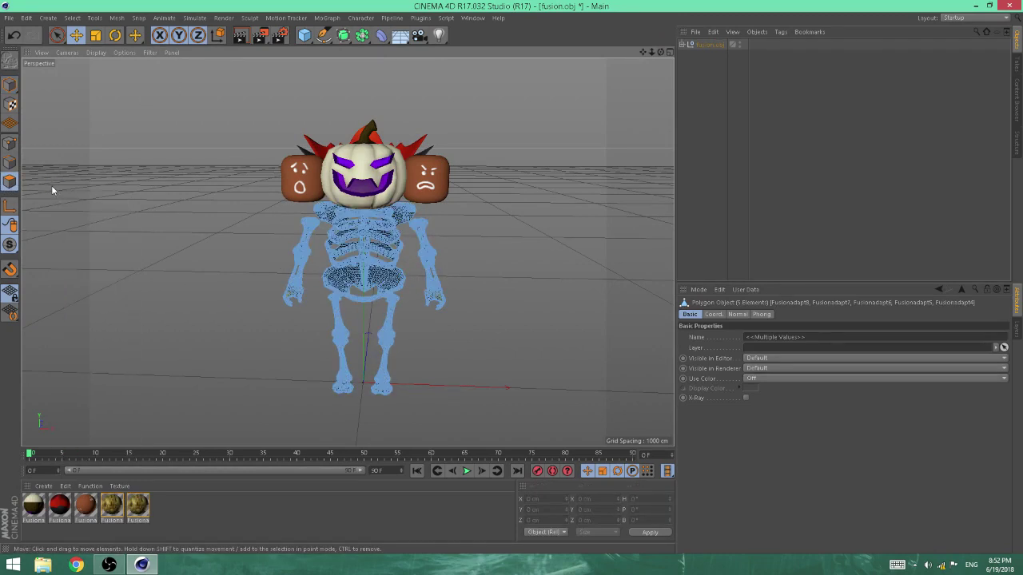
Delete the Phong tags from all the Fusionadapt meshes under fusion.obj
left_click(9, 85)
left_click(682, 44)
left_click(802, 54)
left_click(801, 140, "shift")
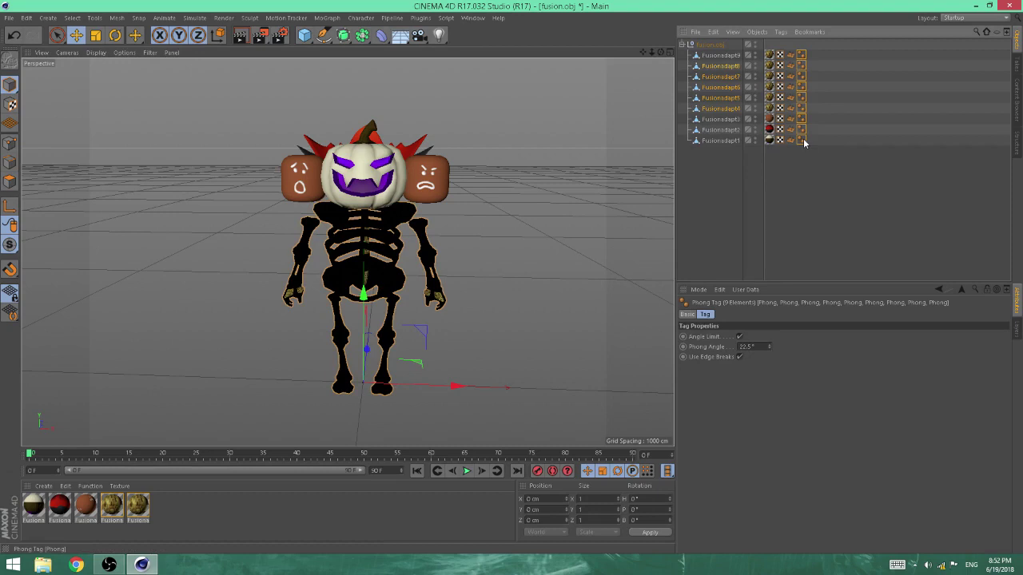
key("Delete")
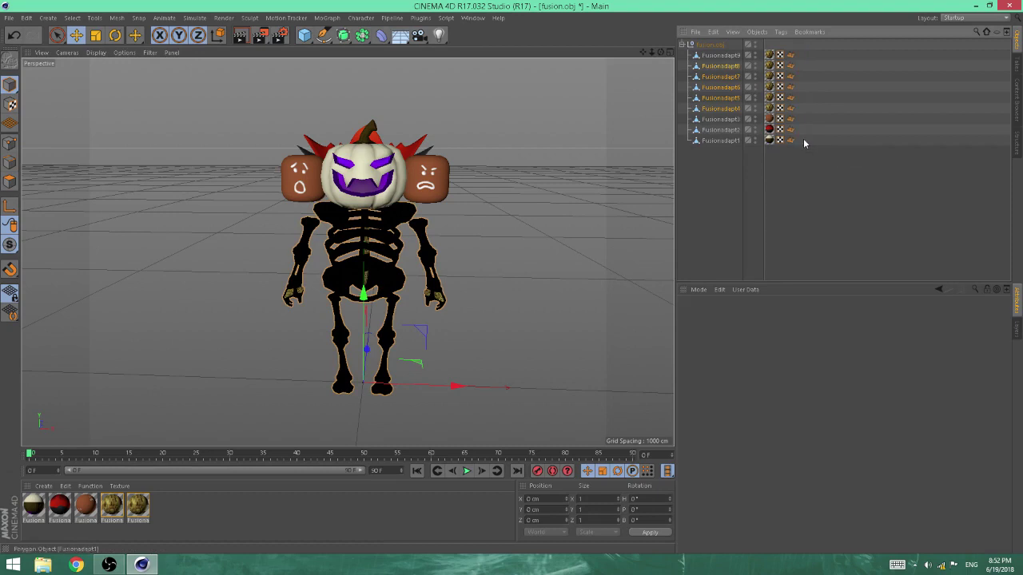
scroll(358, 347, "up", 3)
scroll(431, 338, "down", 3)
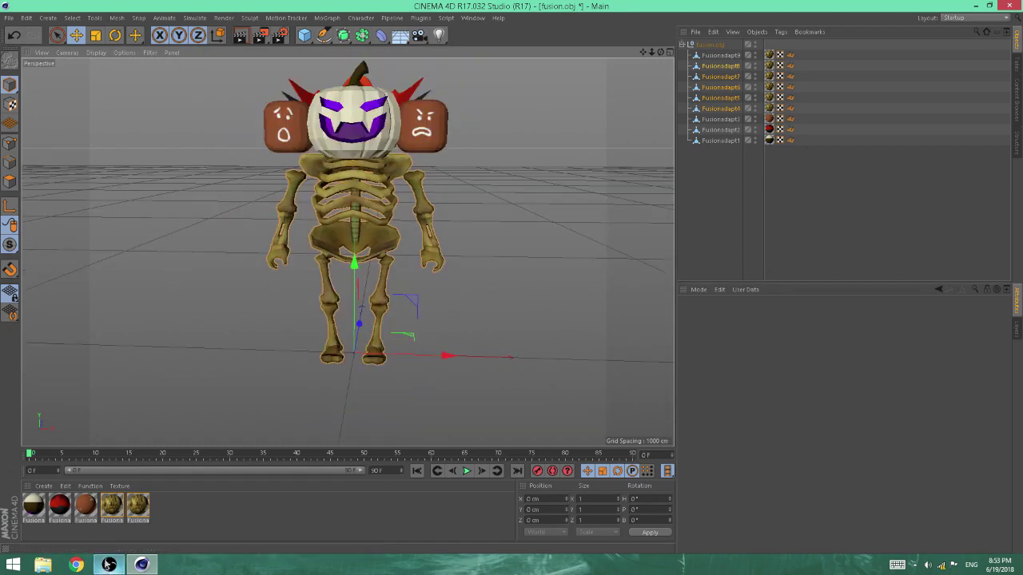
Open the Bones project from the 3D Library folder
left_click(9, 17)
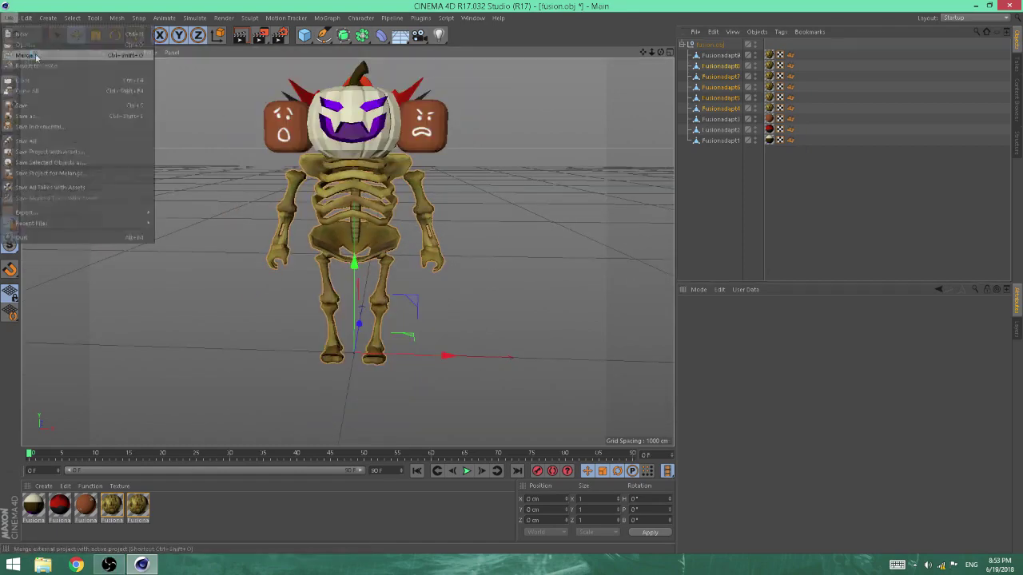
left_click(24, 45)
left_click(267, 37)
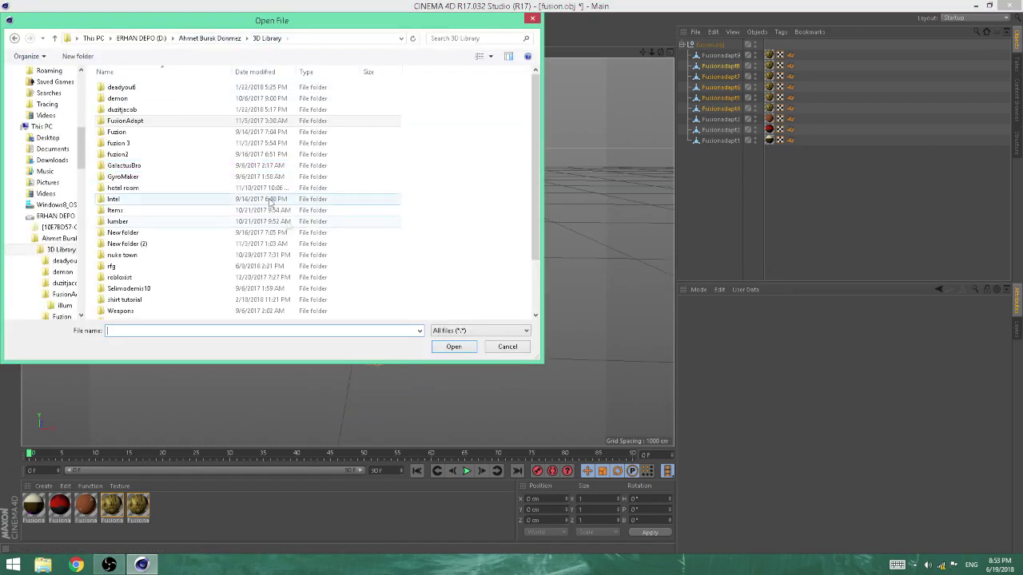
scroll(164, 298, "down", 3)
double_click(153, 296)
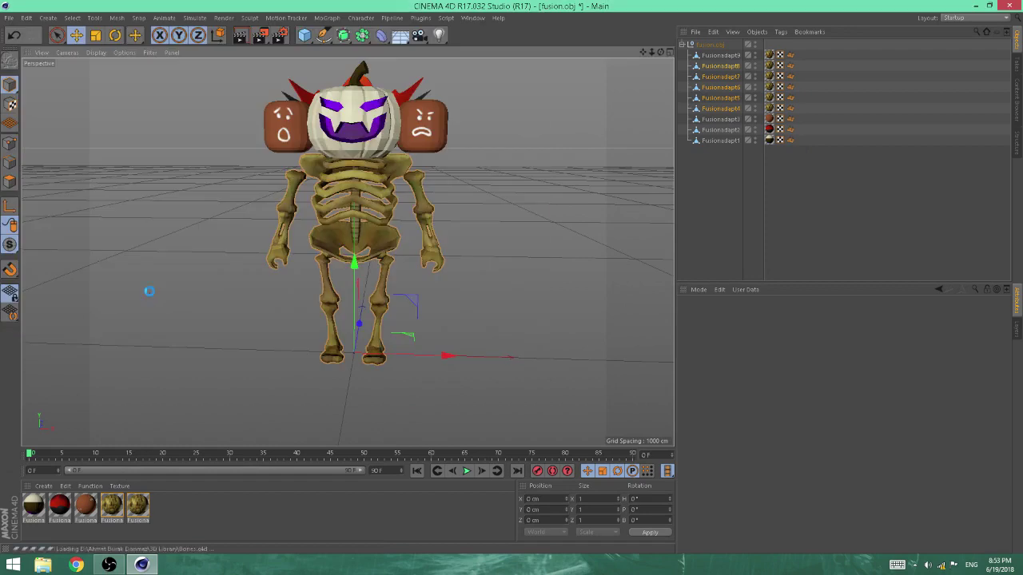
Set the heading rotation of the Lower Body joint hierarchy to 180°
mouse_move(661, 52)
left_mouse_down()
mouse_move(472, 88)
mouse_move(516, 68)
mouse_move(575, 104)
mouse_move(663, 100)
mouse_move(679, 92)
mouse_move(669, 41)
mouse_move(668, 54)
mouse_move(495, 120)
mouse_move(479, 84)
mouse_move(391, 56)
mouse_move(660, 61)
left_mouse_up()
left_click(632, 499)
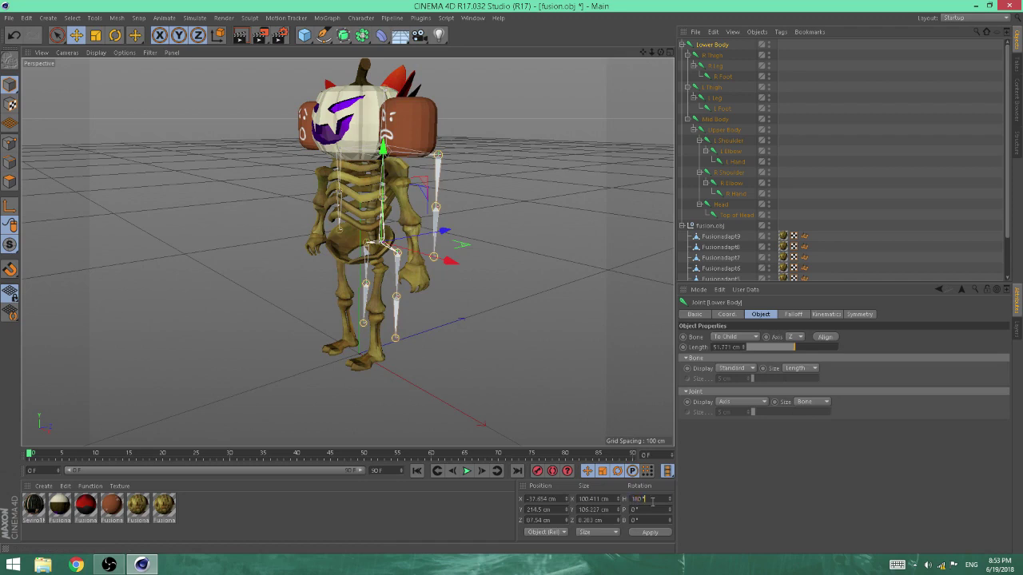
key("Return")
Move the Lower Body joint hierarchy to the centre of the character using the top and front views
left_click_drag(660, 52, 763, 96)
left_click(669, 53)
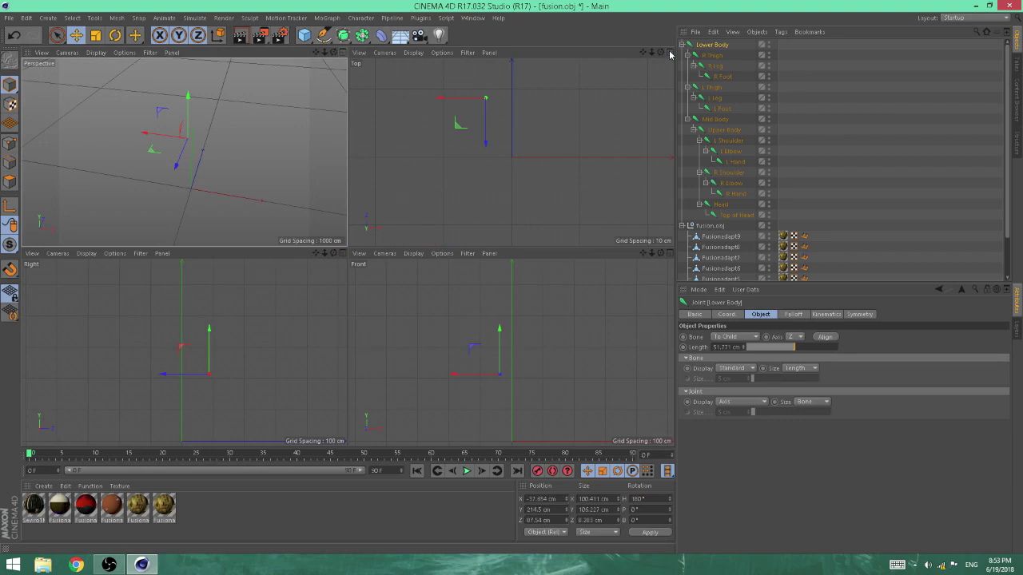
left_click_drag(483, 139, 482, 196)
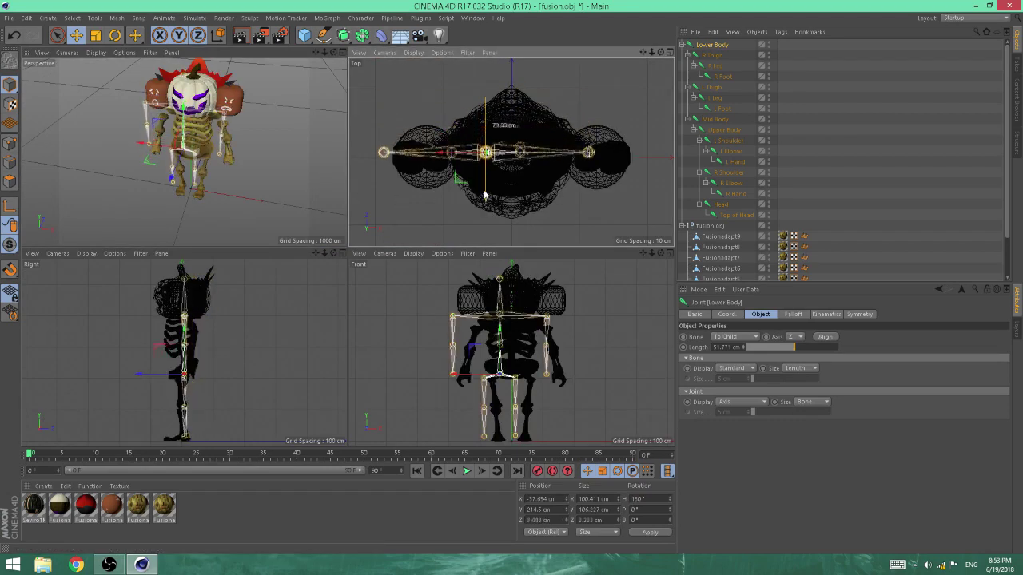
left_click_drag(464, 382, 478, 373)
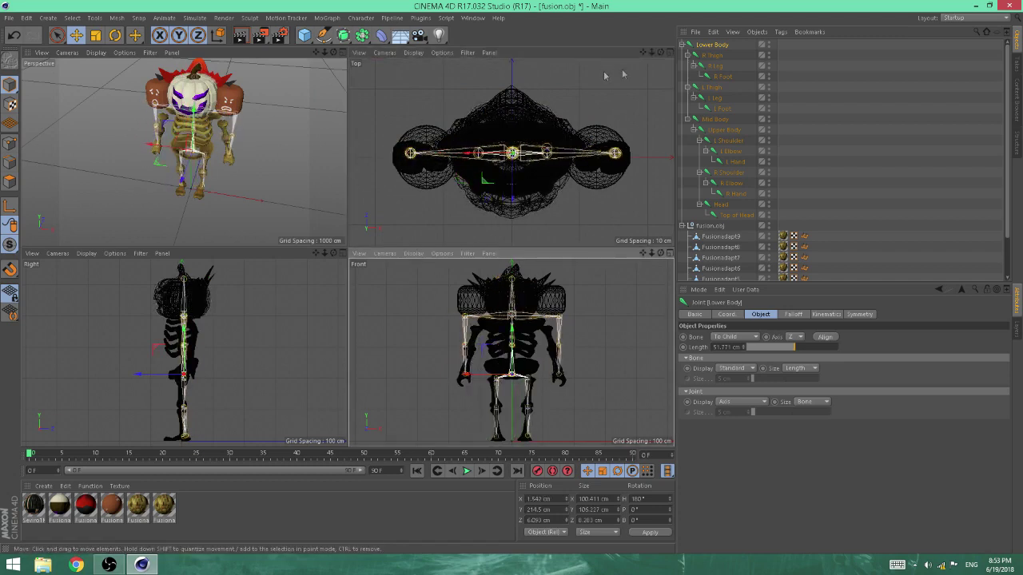
left_click(341, 52)
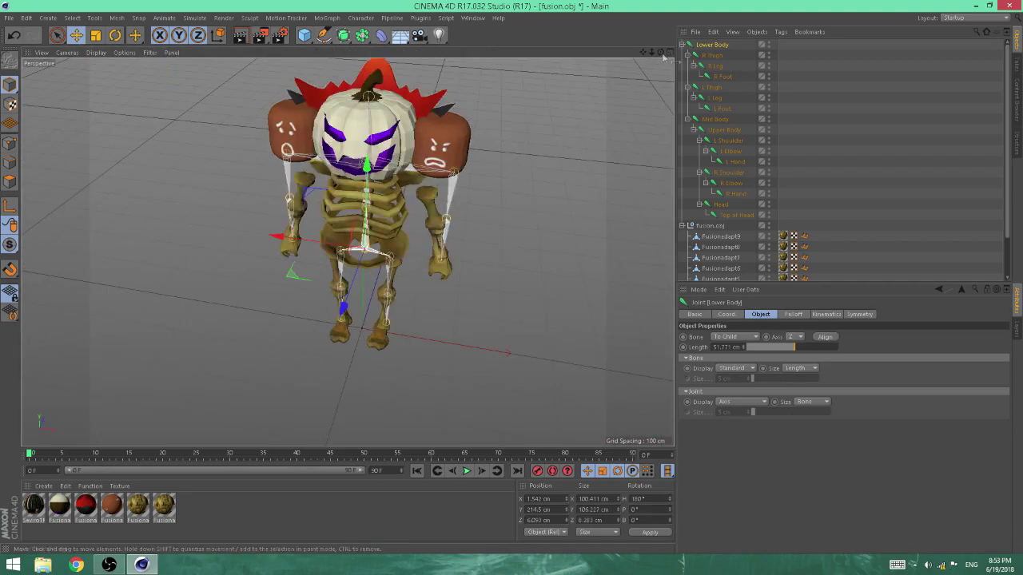
Move the L Shoulder joint down and inward onto the top of the character's left arm bone
left_click_drag(660, 52, 655, 20)
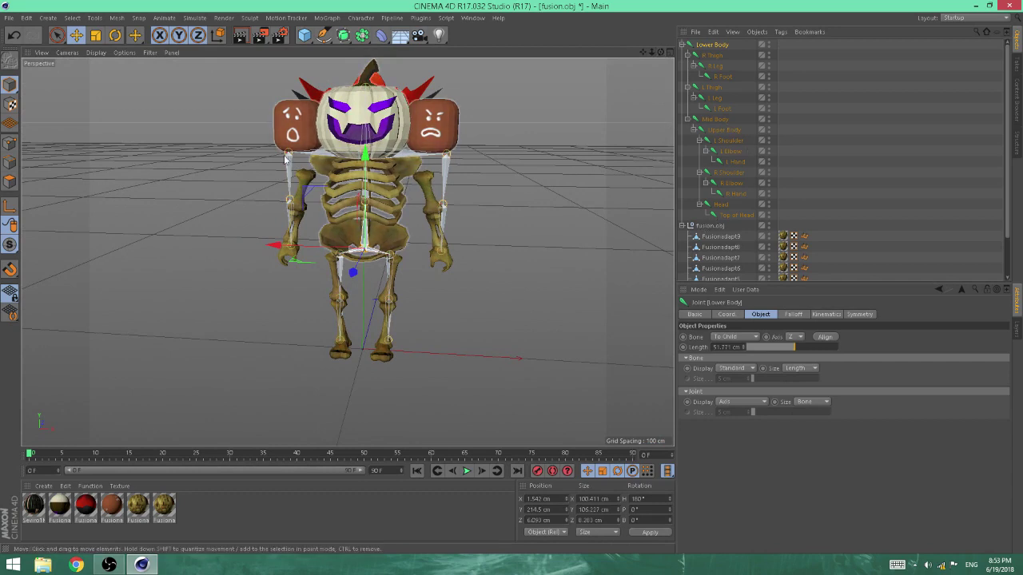
left_click(446, 157)
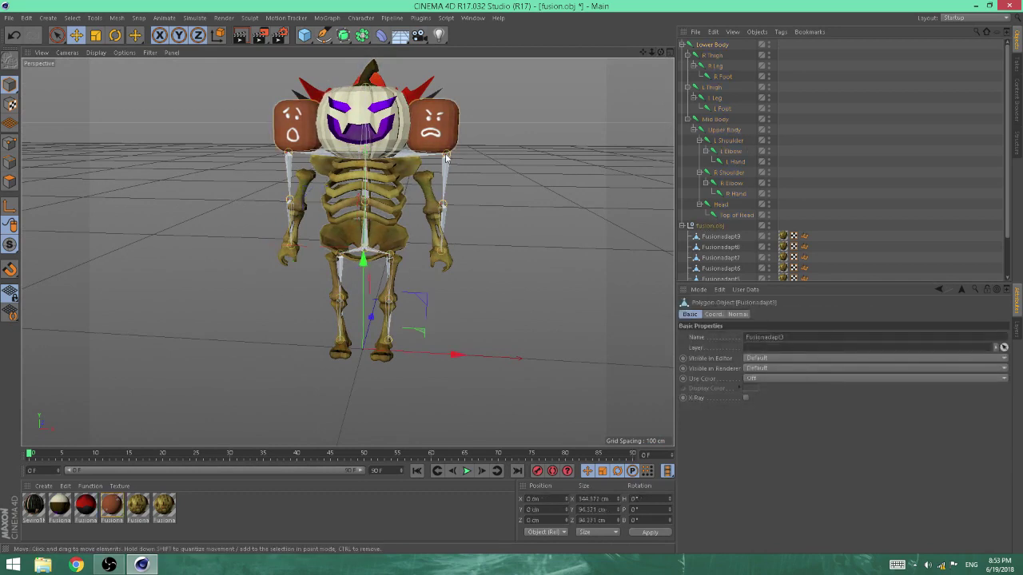
left_click(290, 158)
left_click(288, 209)
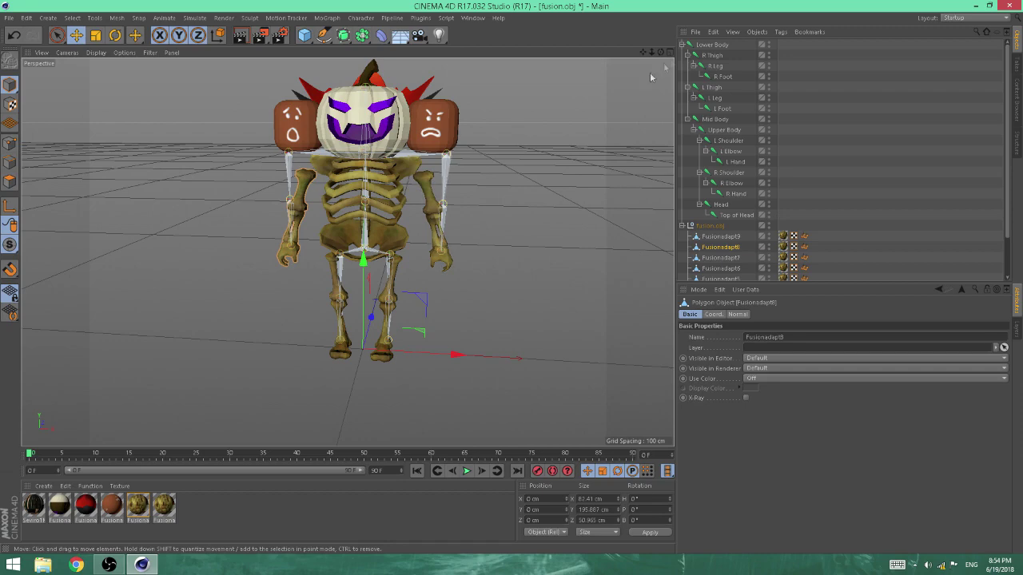
left_click_drag(661, 54, 452, 56)
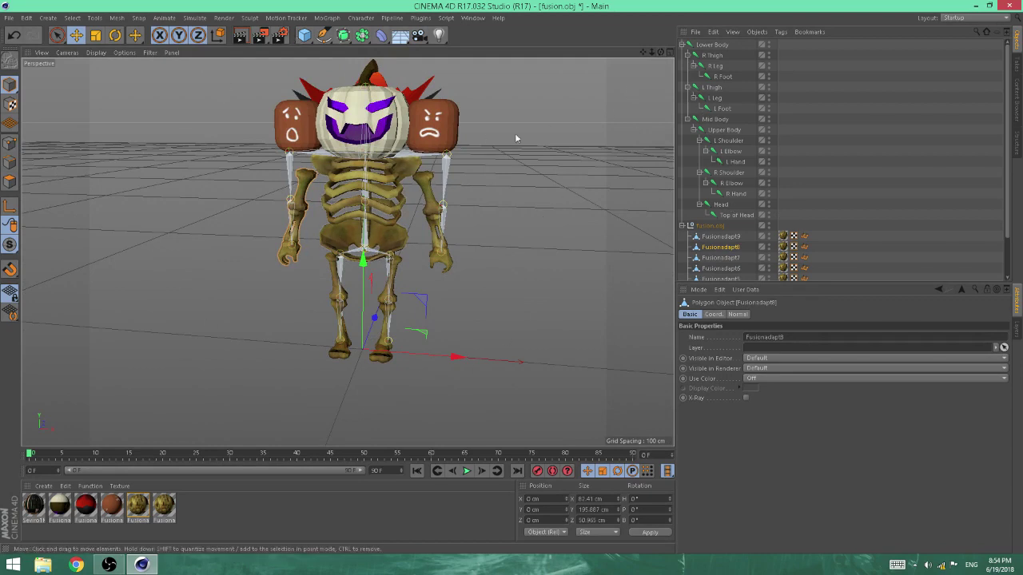
left_click(445, 160)
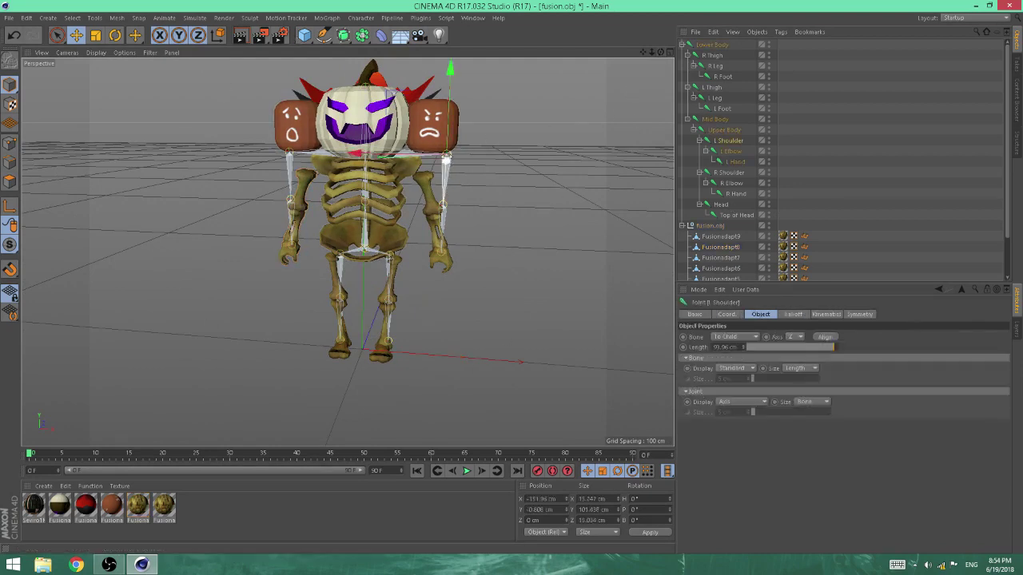
left_click_drag(450, 105, 449, 120)
left_click_drag(377, 175, 353, 176)
Move the L Elbow joint onto the left arm's elbow and the L Hand joint onto the left hand
left_click(417, 226)
left_click_drag(378, 224, 394, 225)
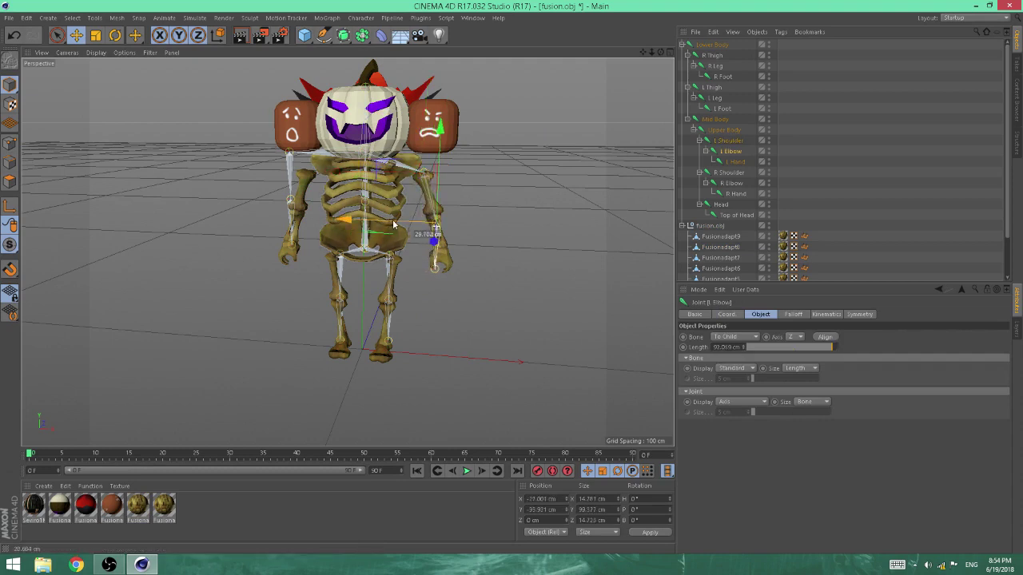
left_click_drag(441, 182, 438, 174)
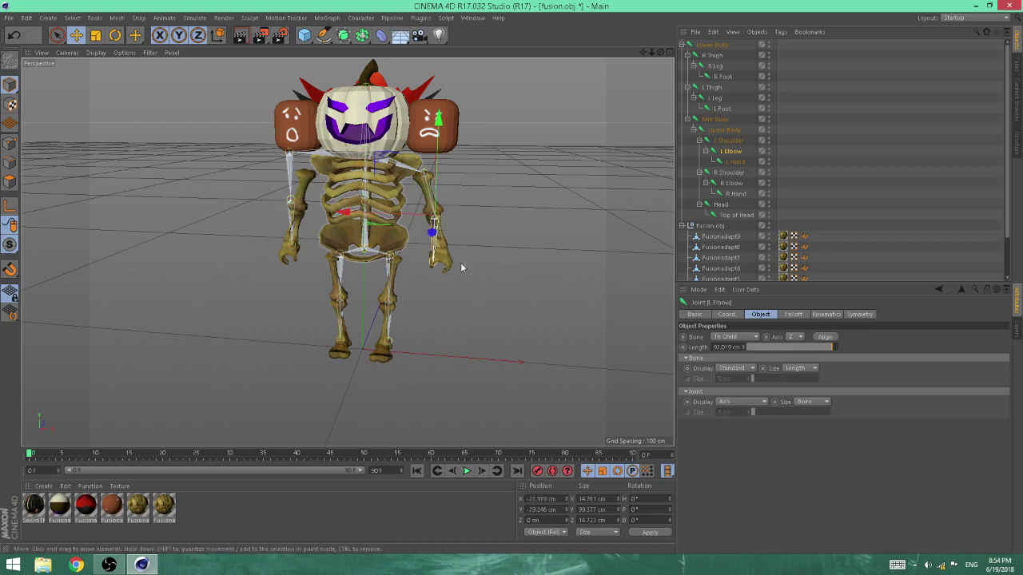
left_click(437, 266)
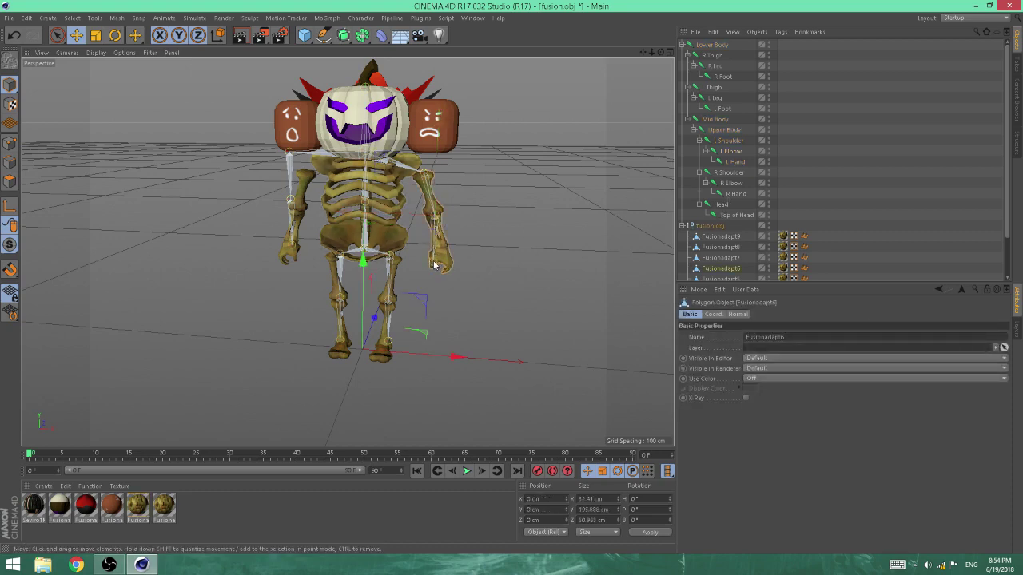
left_click(434, 264)
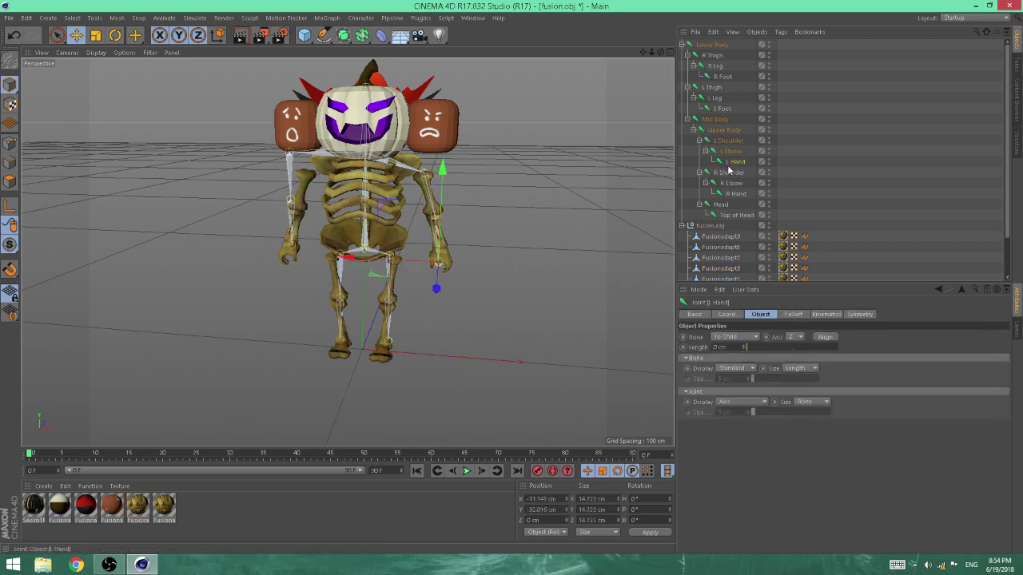
Move the R Shoulder joint to the top of the right arm bone and the R Elbow joint to its elbow
left_click(288, 155)
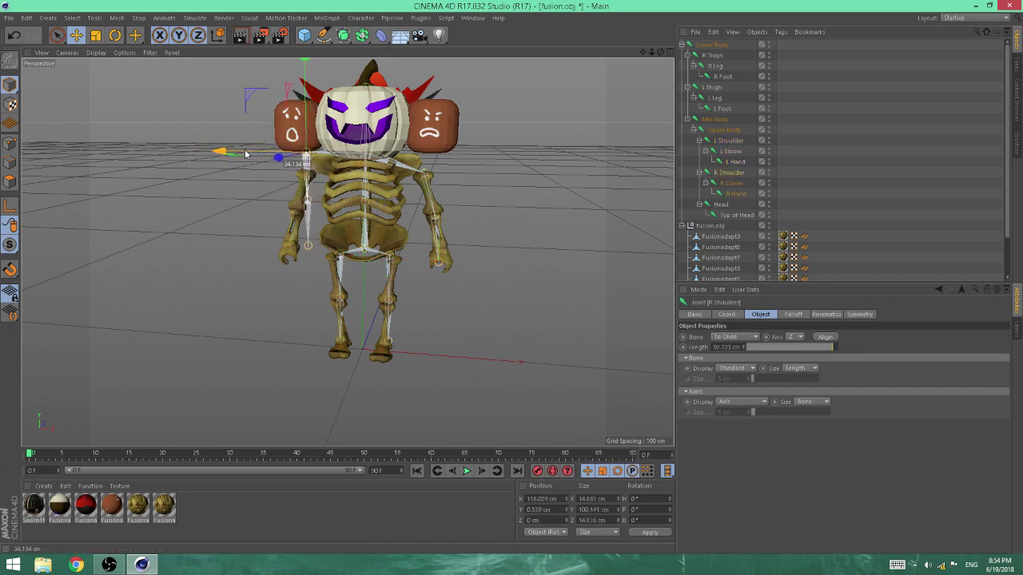
left_click_drag(307, 120, 307, 140)
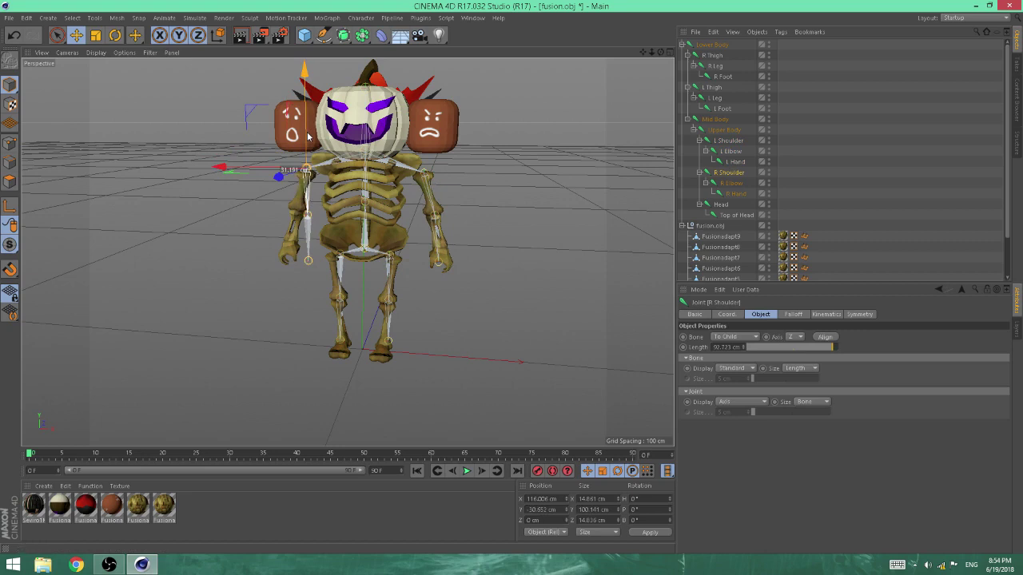
left_click(308, 216)
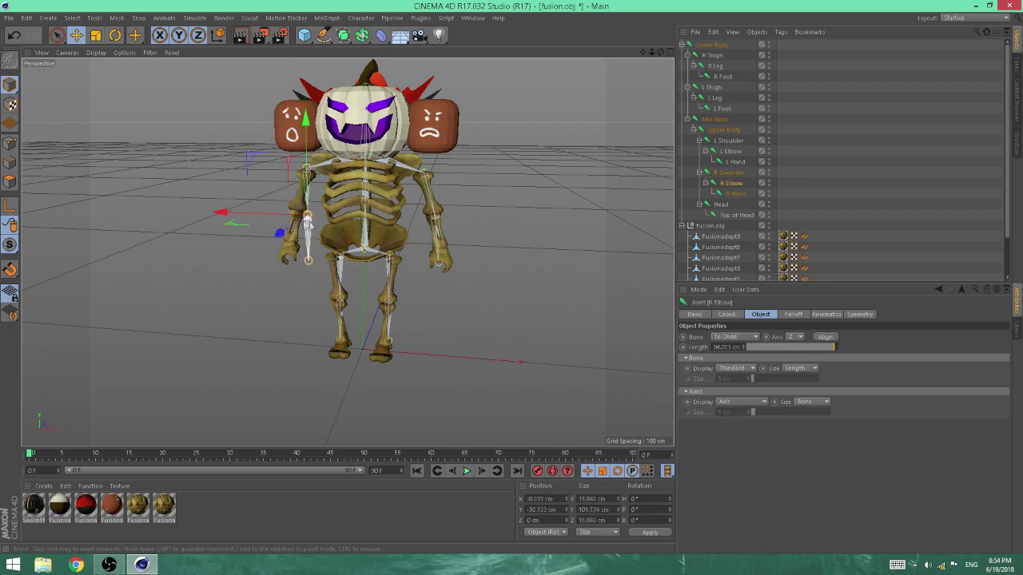
left_click_drag(278, 215, 295, 192)
Move the R Hand joint onto the character's right hand
left_click(299, 255)
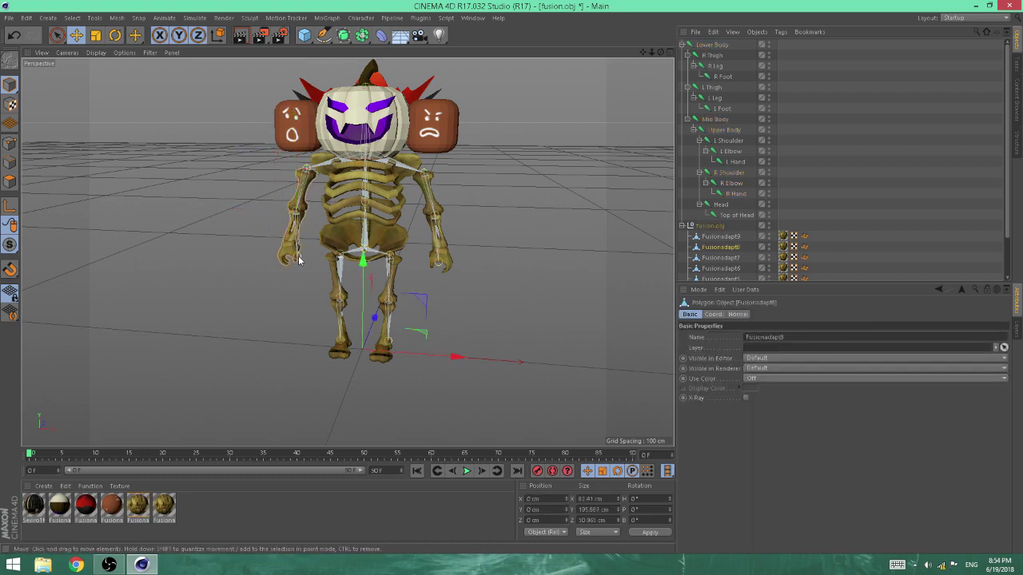
left_click(303, 262)
left_click_drag(261, 255, 264, 257)
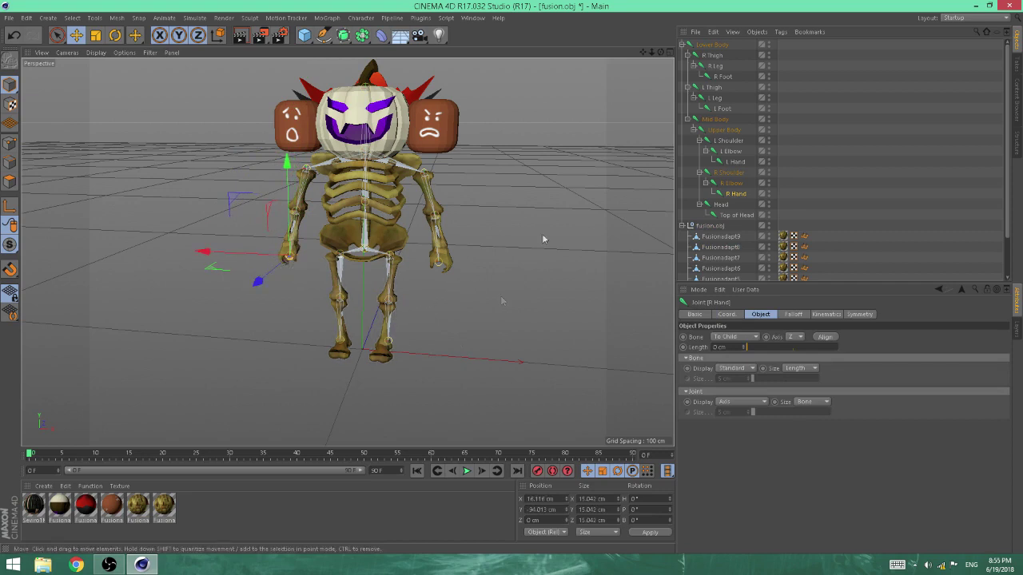
Bind the Fusionadapt9 mesh to the Head and Top of Head joints
left_click_drag(663, 55, 559, 61)
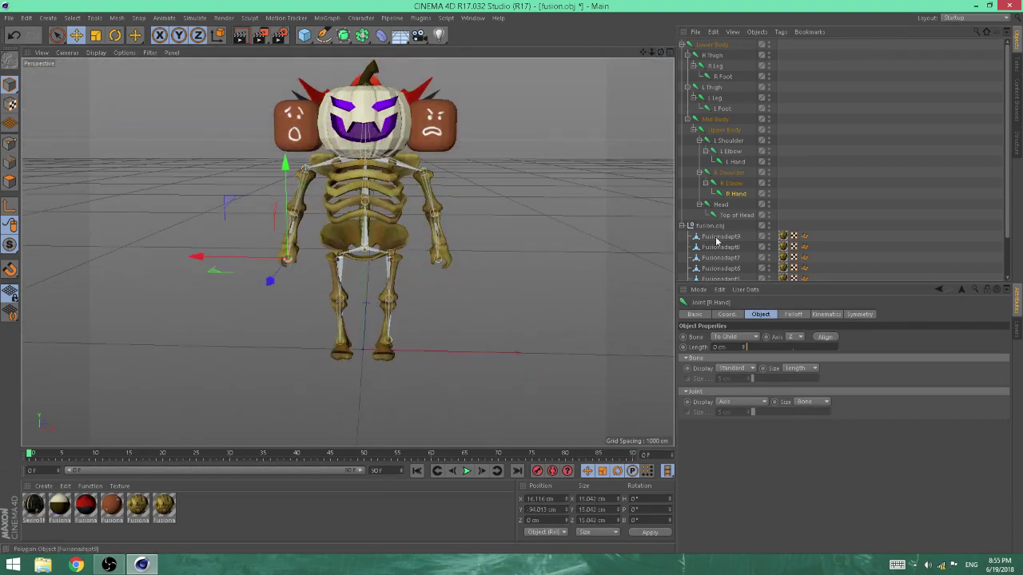
left_click(719, 236)
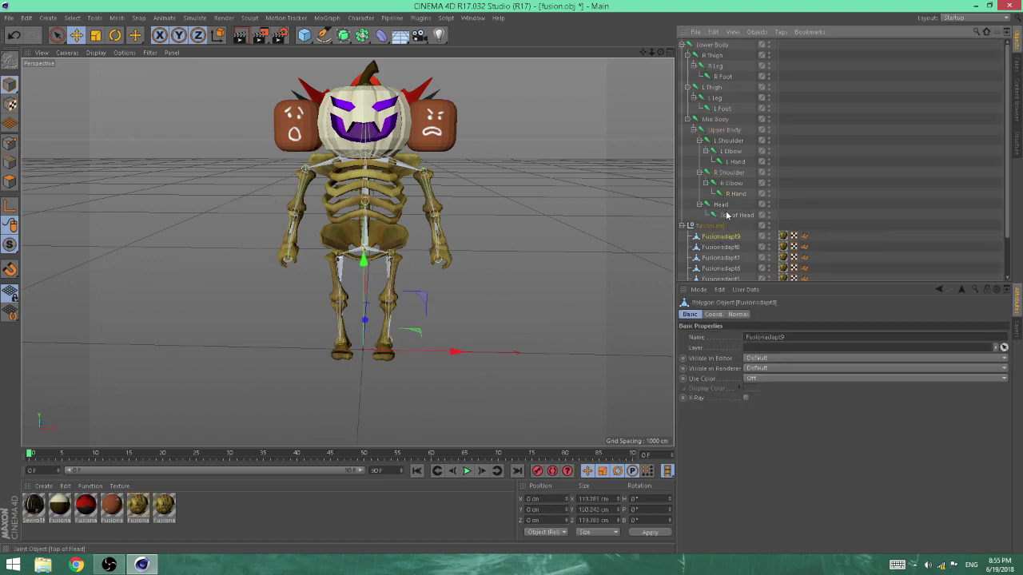
left_click(720, 206, "ctrl")
left_click(728, 216, "ctrl")
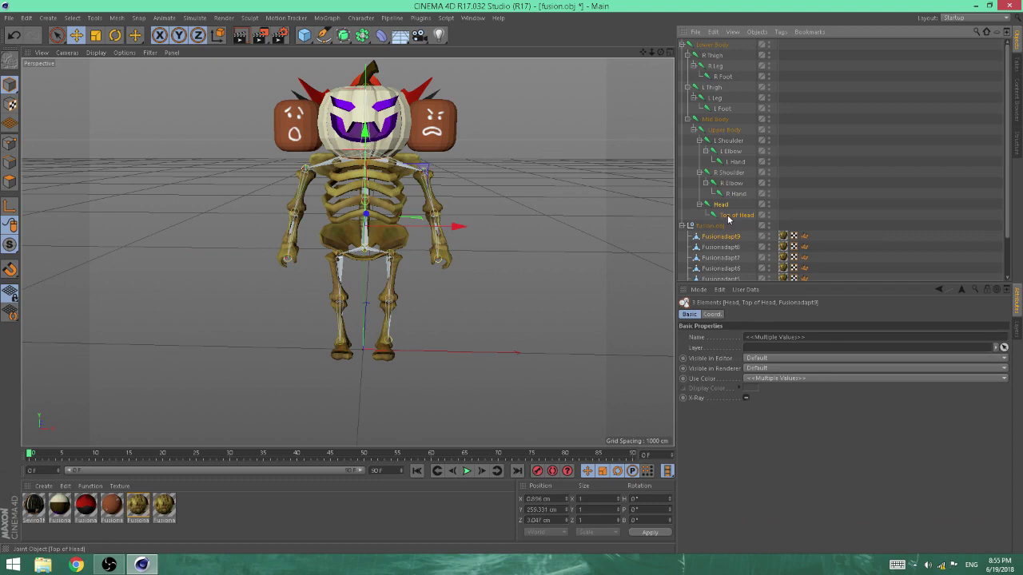
left_click(356, 15)
mouse_move(399, 47)
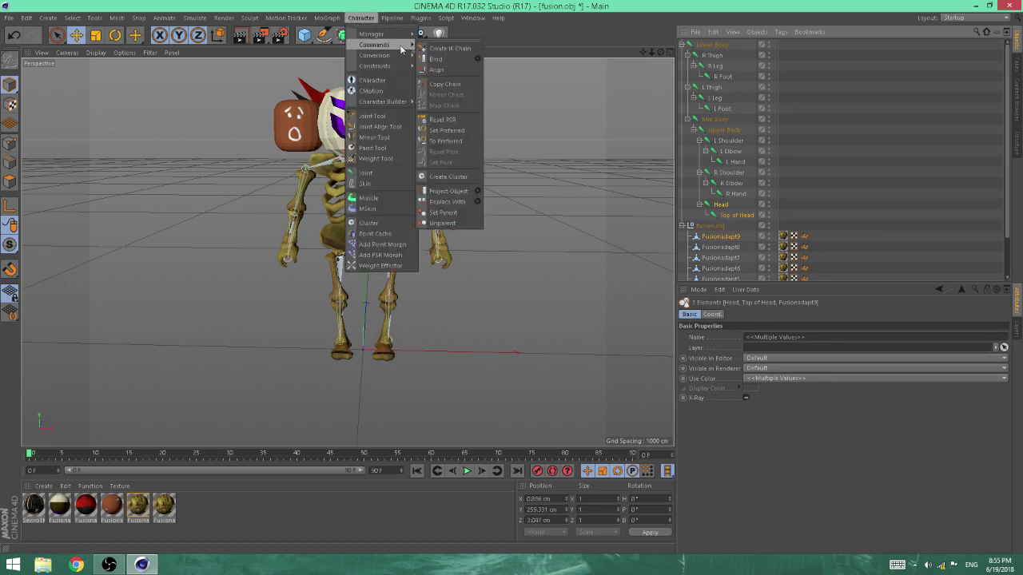
left_click(448, 67)
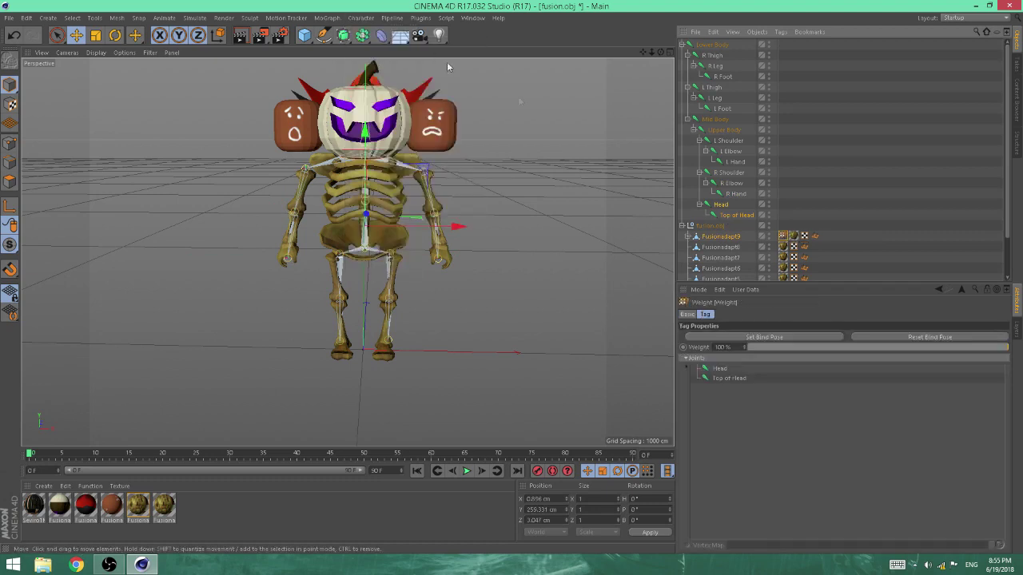
Bind the Fusionadapt8 arm mesh to the R Shoulder, R Elbow and R Hand joints
left_click(721, 248)
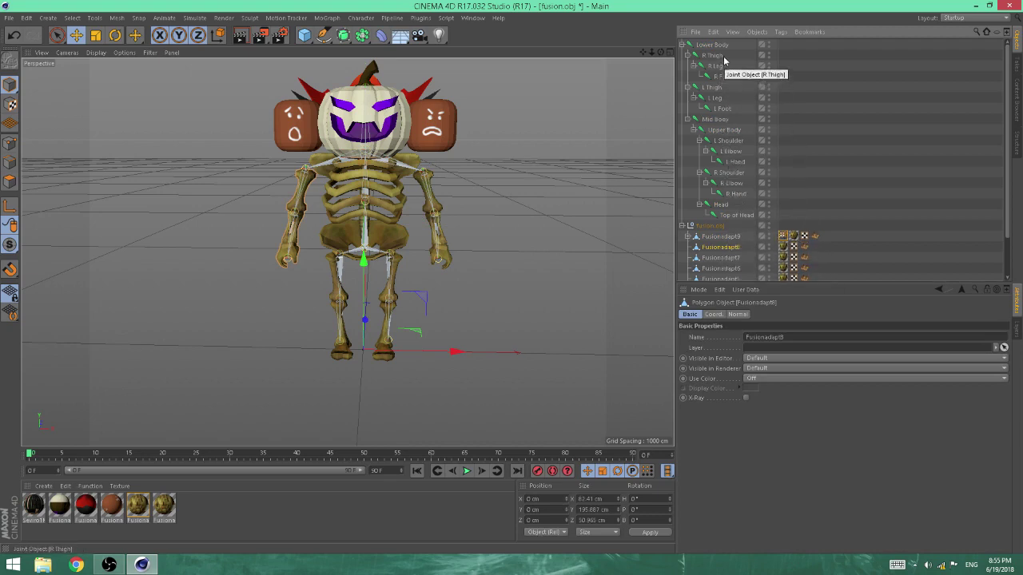
left_click(730, 173, "ctrl")
left_click(733, 186, "ctrl")
left_click(741, 194, "ctrl")
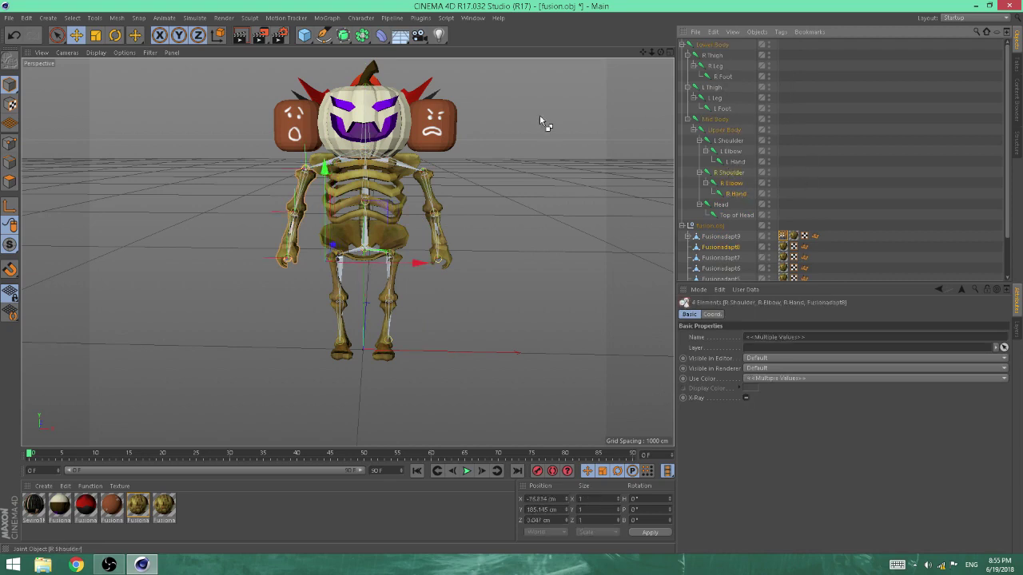
left_click(360, 18)
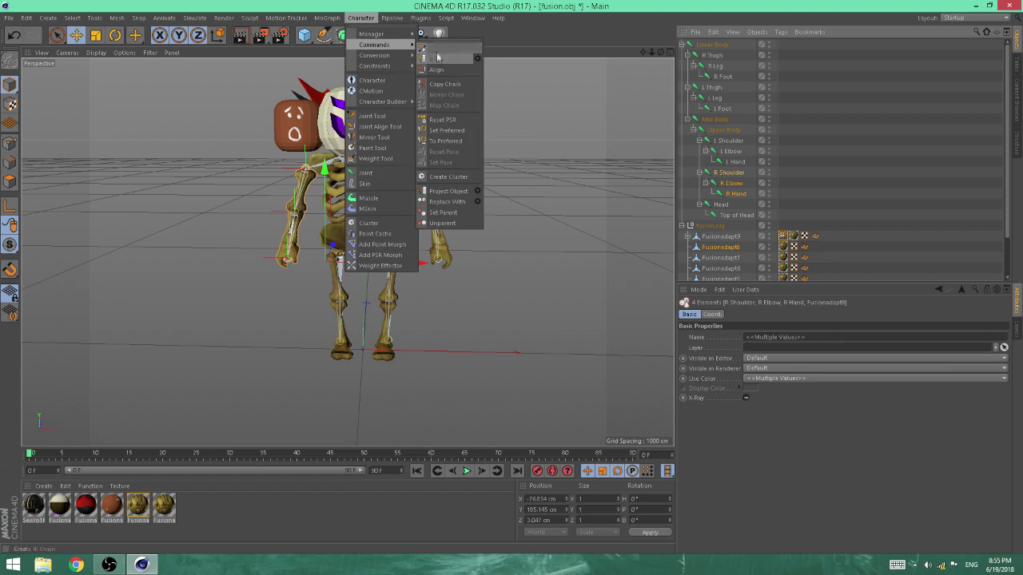
left_click(466, 84)
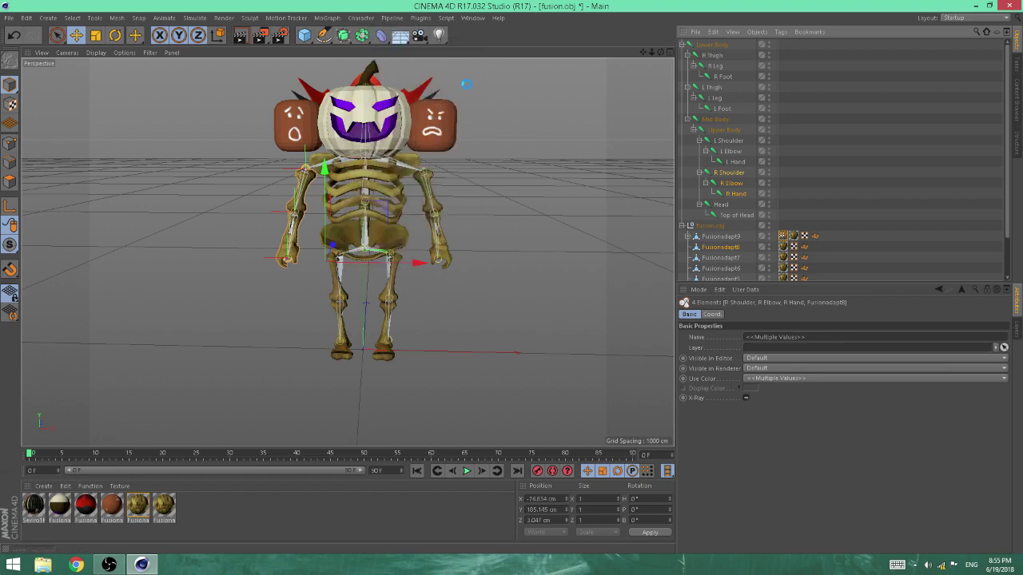
Bind the Fusionadapt7 leg mesh to the R Thigh, R Leg and R Foot joints
left_click(719, 258)
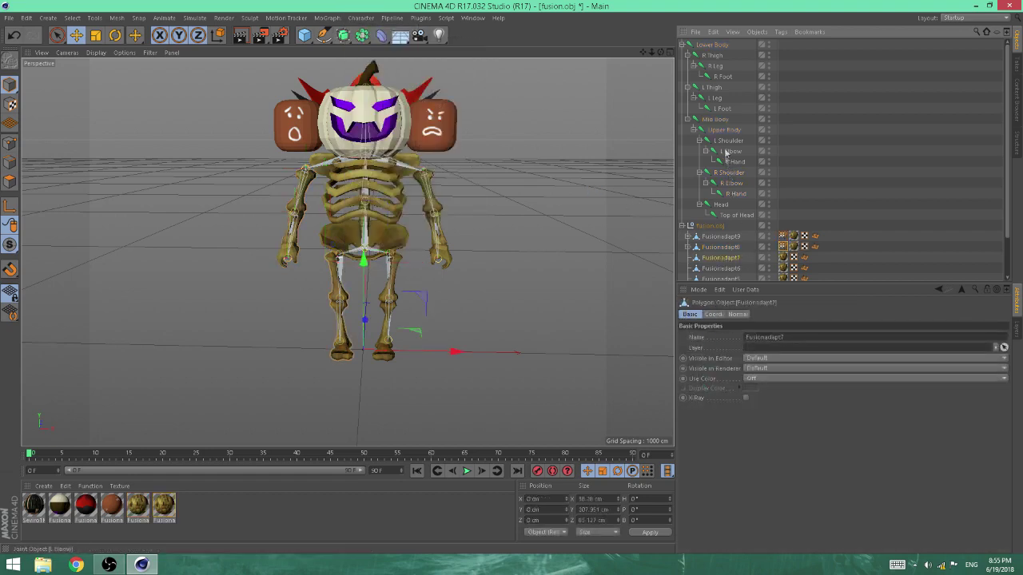
left_click(713, 55, "ctrl")
left_click(722, 77, "ctrl")
left_click(360, 17)
mouse_move(376, 45)
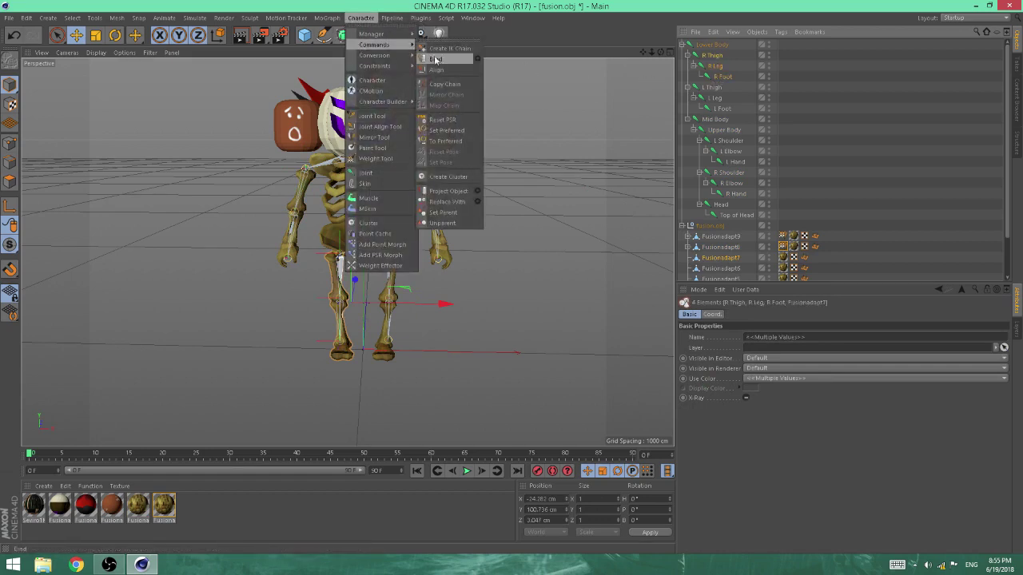
left_click(436, 60)
Bind the Fusionadapt6 arm mesh to the L Shoulder, L Elbow and L Hand joints
scroll(805, 266, "down", 2)
left_click(719, 223)
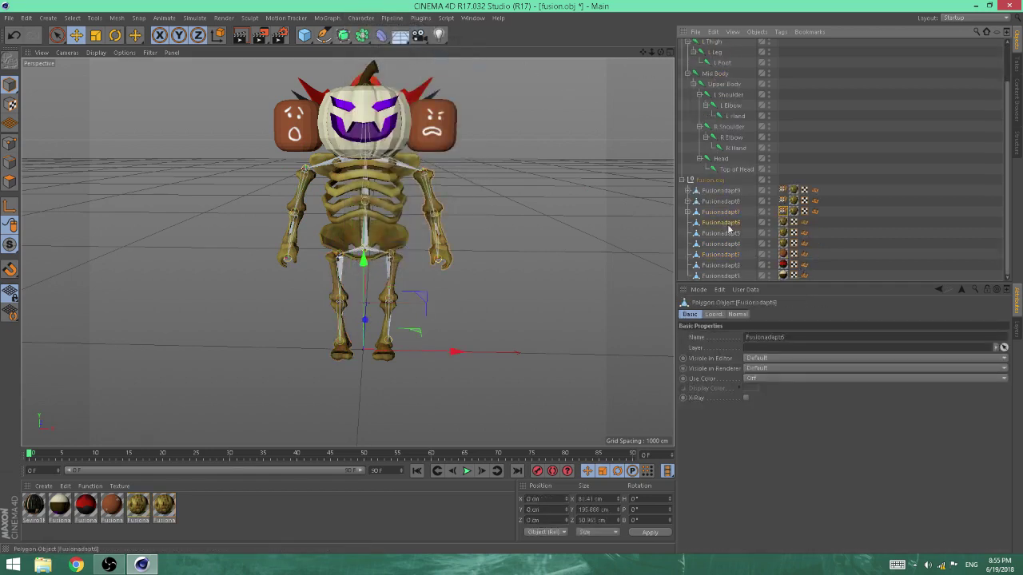
scroll(739, 246, "up", 2)
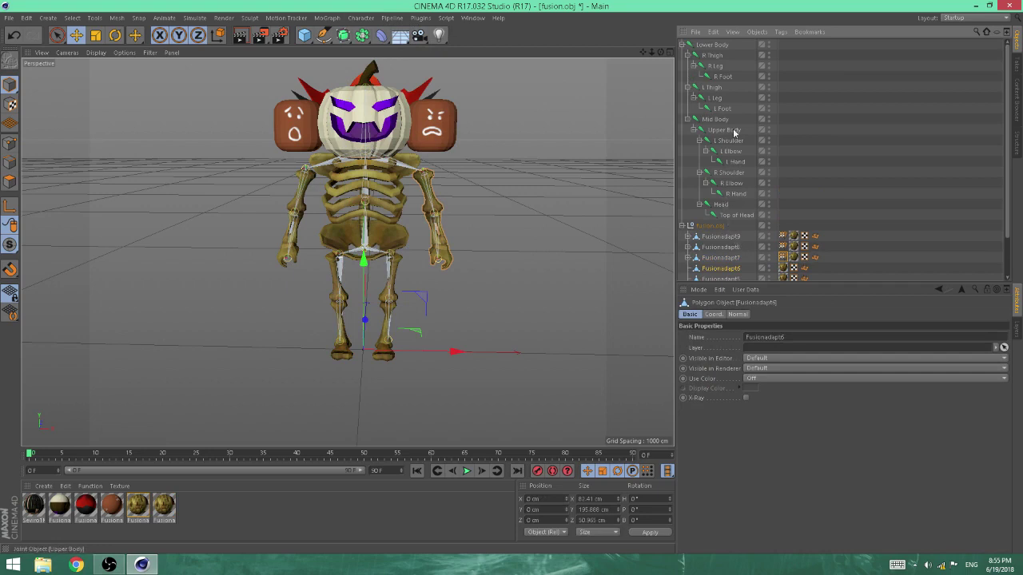
left_click(723, 141, "ctrl")
left_click(729, 151, "ctrl")
left_click(735, 162, "ctrl")
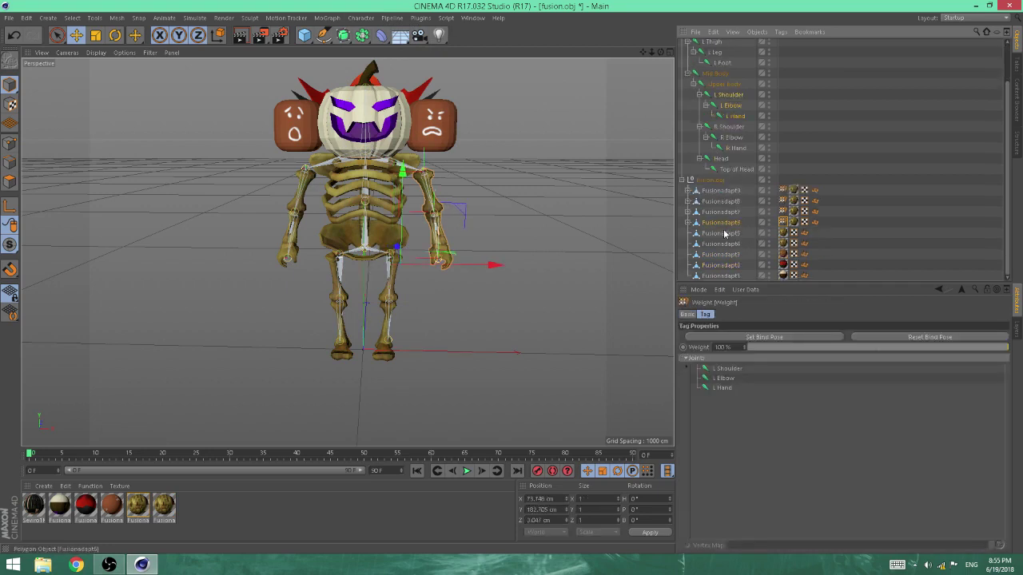
Bind the Fusionadapt5 leg mesh to the L Thigh, L Leg and L Foot joints
left_click(723, 233)
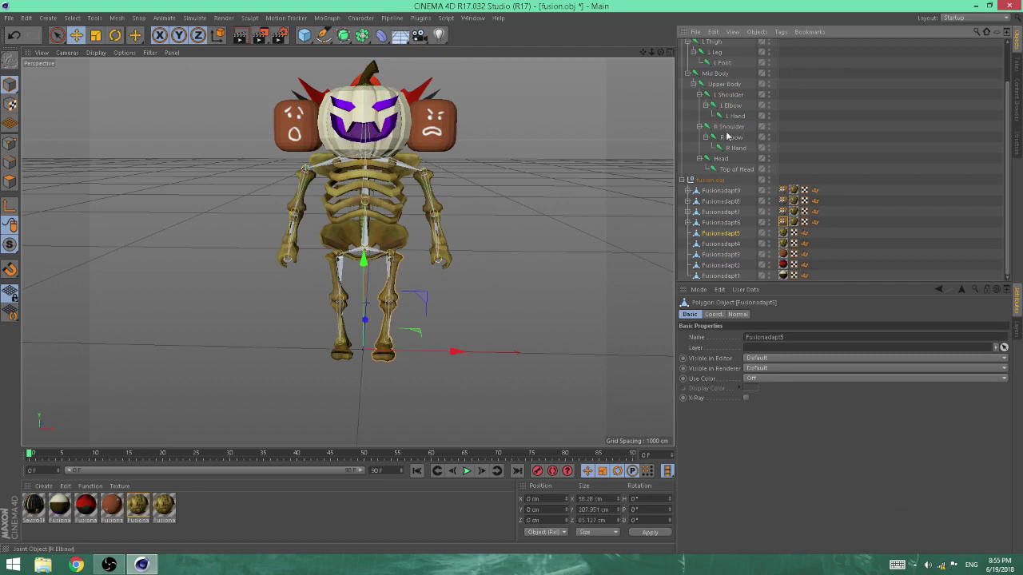
scroll(747, 144, "up", 2)
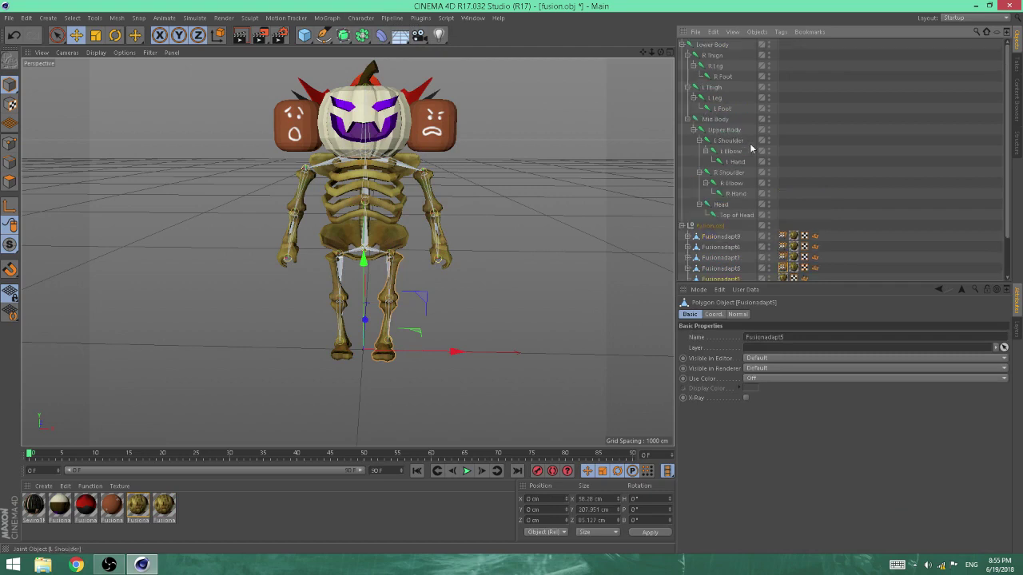
left_click(715, 88, "ctrl")
left_click(718, 99, "ctrl")
left_click(721, 110, "ctrl")
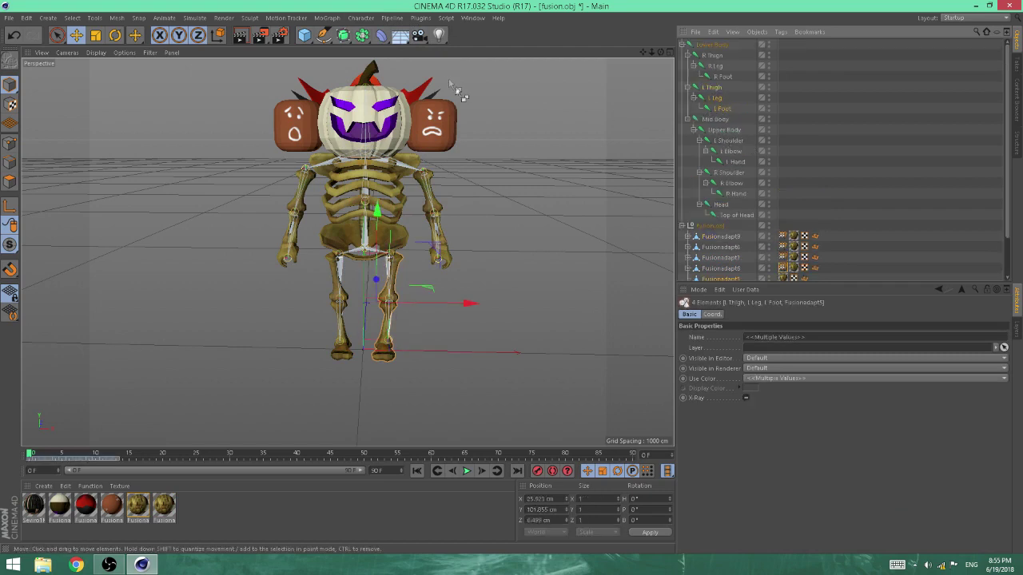
left_click(359, 18)
mouse_move(383, 44)
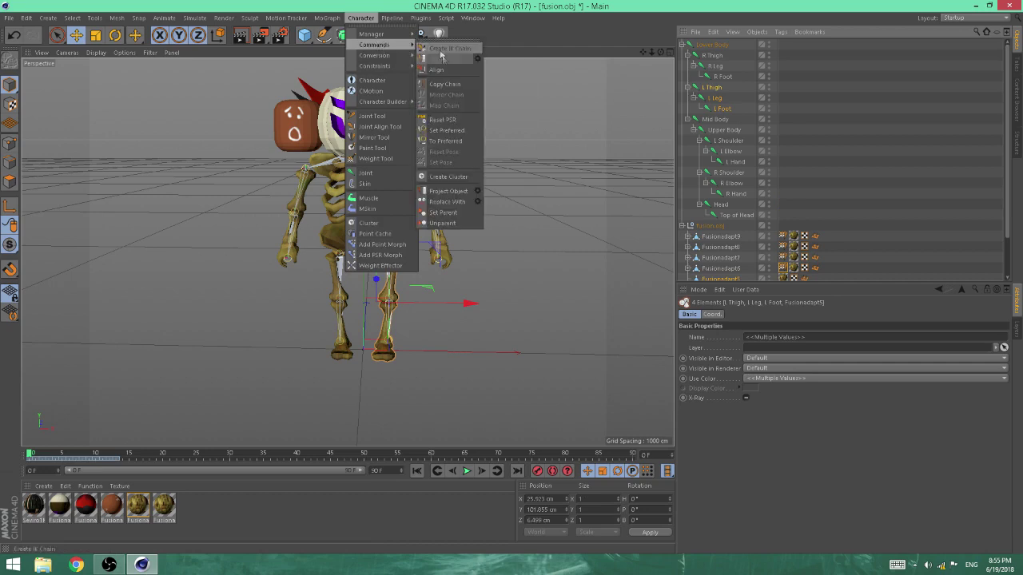
left_click(471, 67)
Bind the Fusionadapt4 torso mesh to the Mid Body and Upper Body joints
scroll(793, 190, "down", 2)
left_click(719, 243)
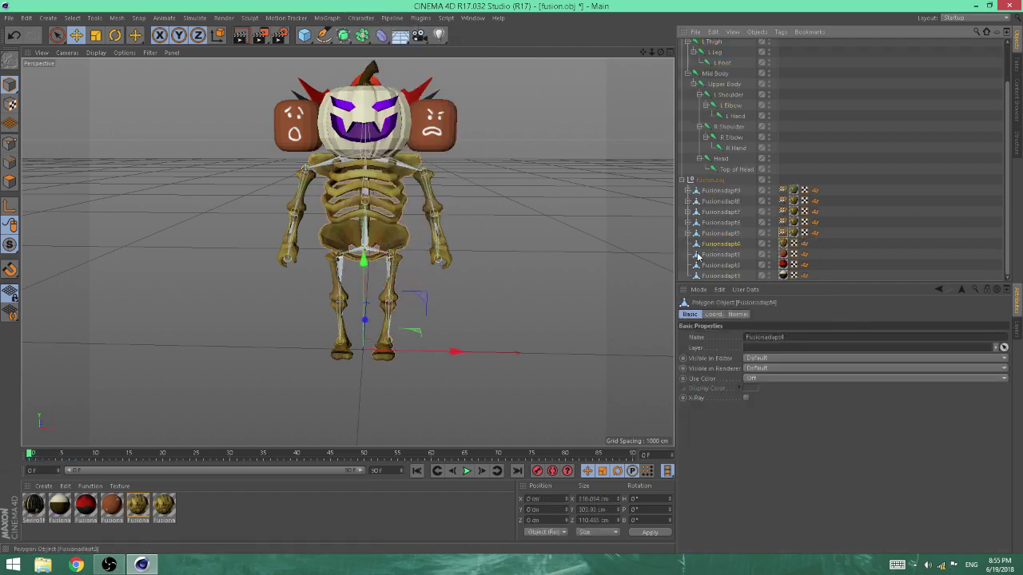
scroll(773, 220, "up", 2)
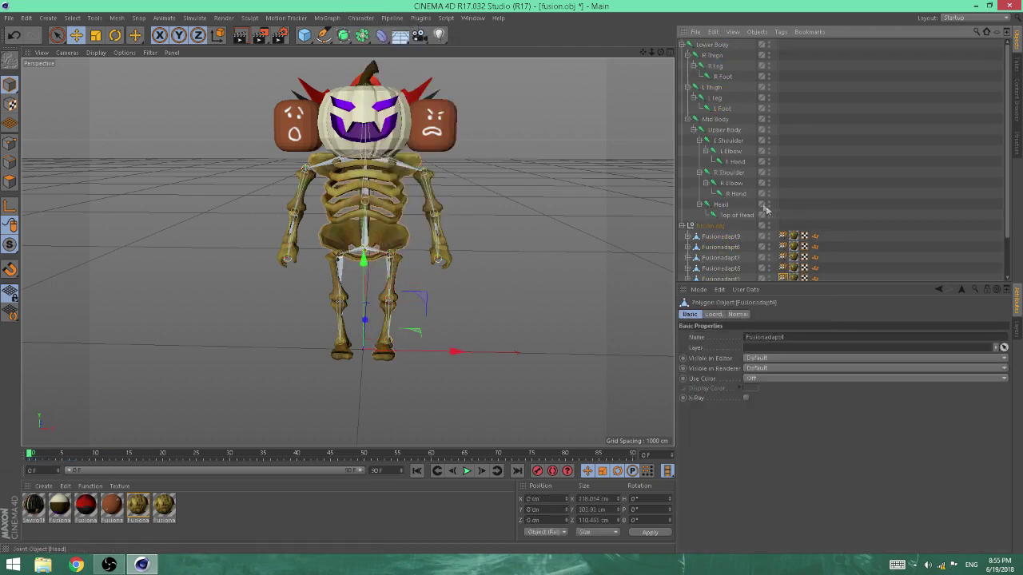
left_click(714, 119, "ctrl")
left_click(724, 129, "ctrl")
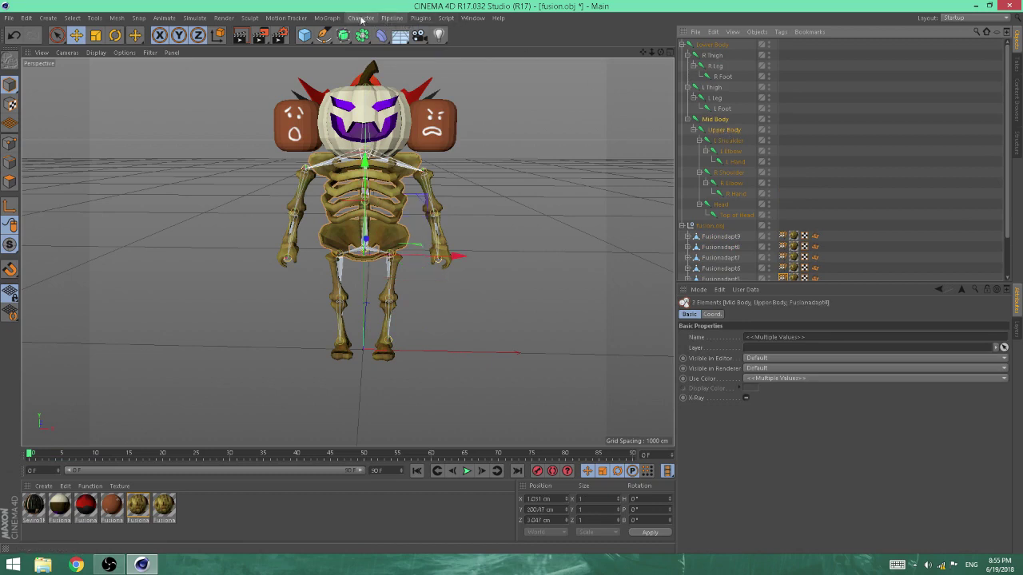
left_click(361, 17)
mouse_move(376, 43)
left_click(444, 57)
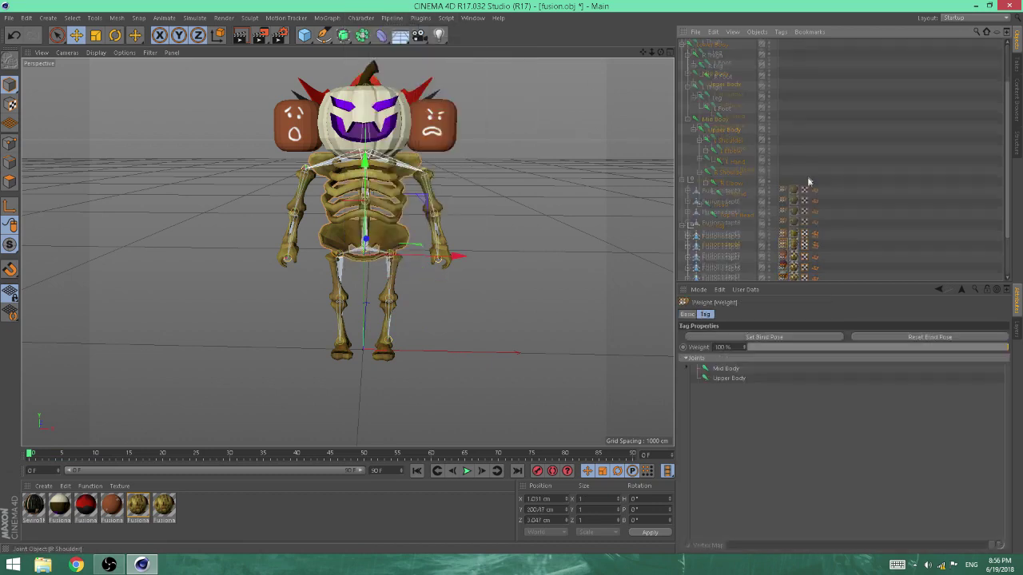
Bind the Fusionadapt3 mesh of the two side blocks to the Head and Top of Head joints
left_click(720, 254)
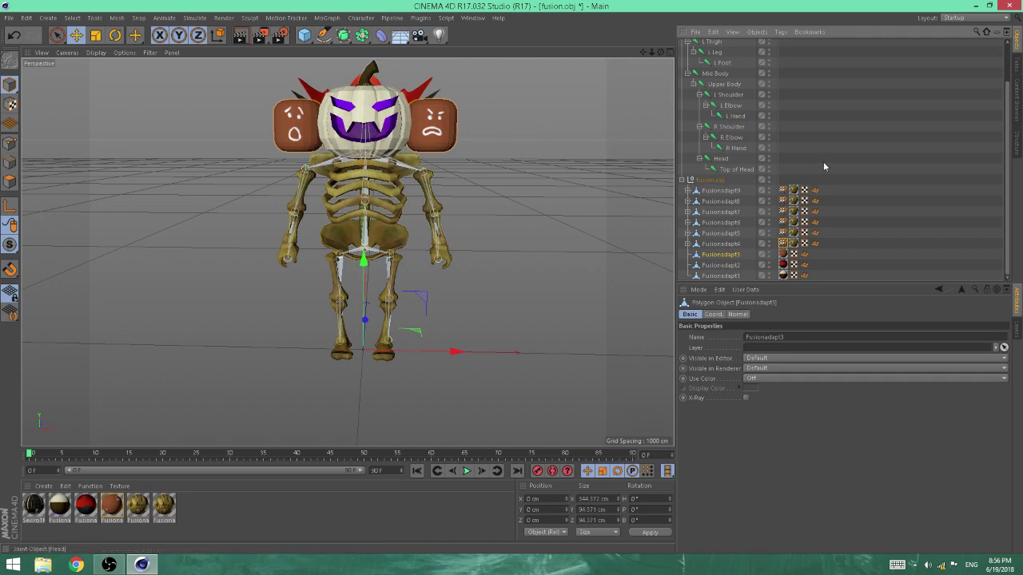
scroll(822, 163, "up", 2)
left_click(721, 205, "ctrl")
left_click(724, 216, "ctrl")
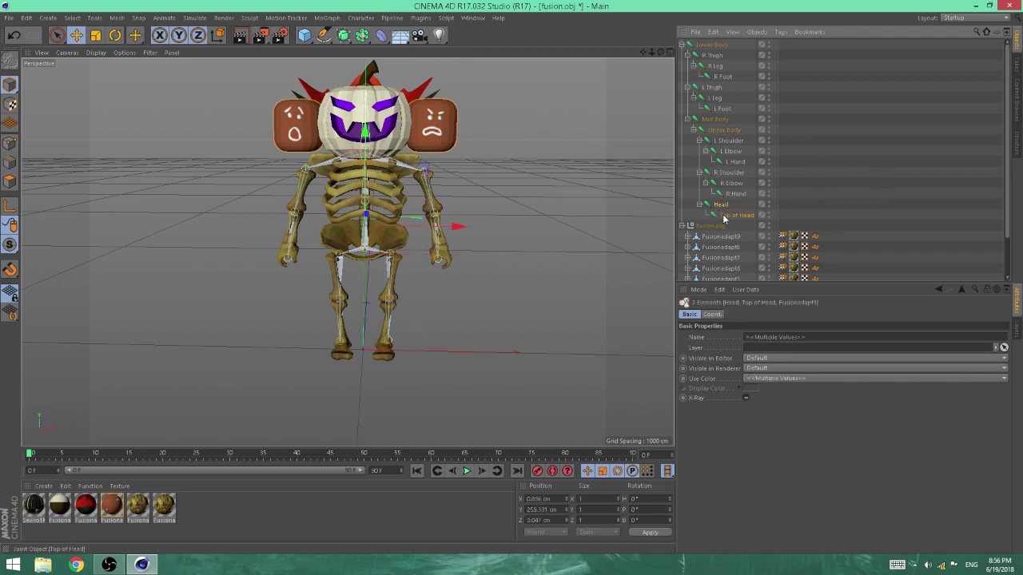
left_click(360, 17)
mouse_move(375, 45)
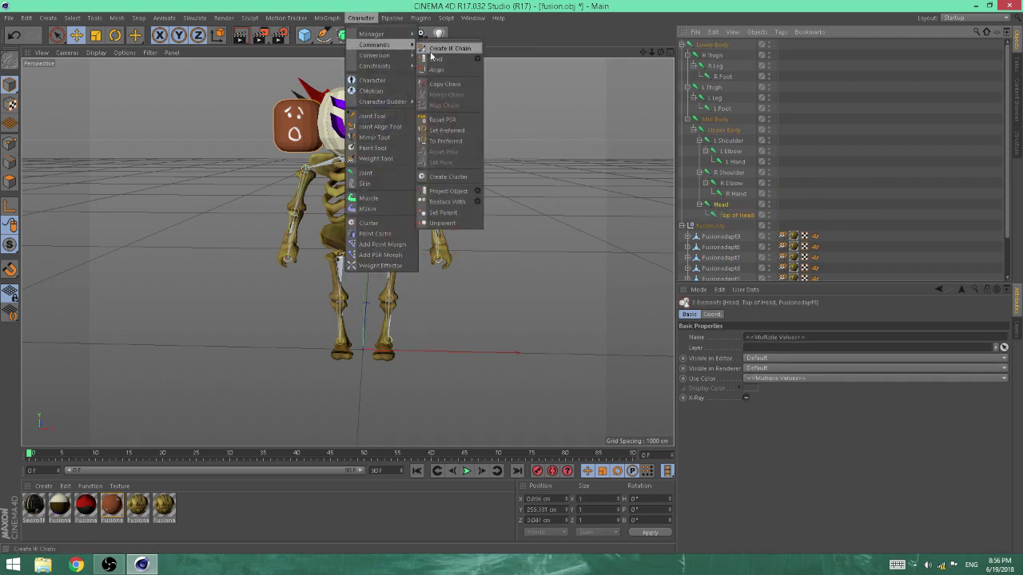
left_click(434, 59)
Bind the red Fusionadapt2 mesh to the Head and Top of Head joints
left_click(721, 270)
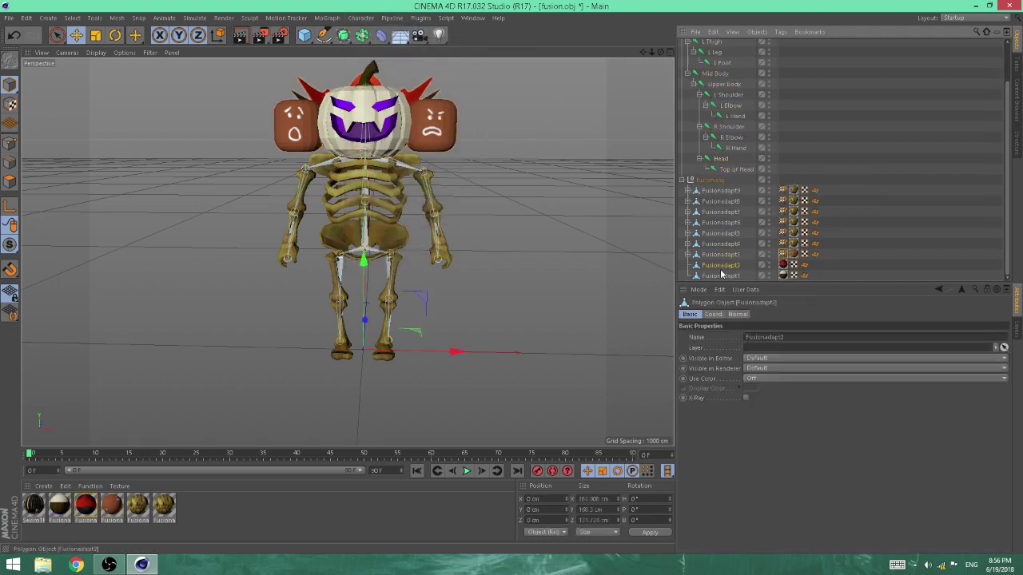
left_click(722, 158, "ctrl")
left_click(729, 169, "ctrl")
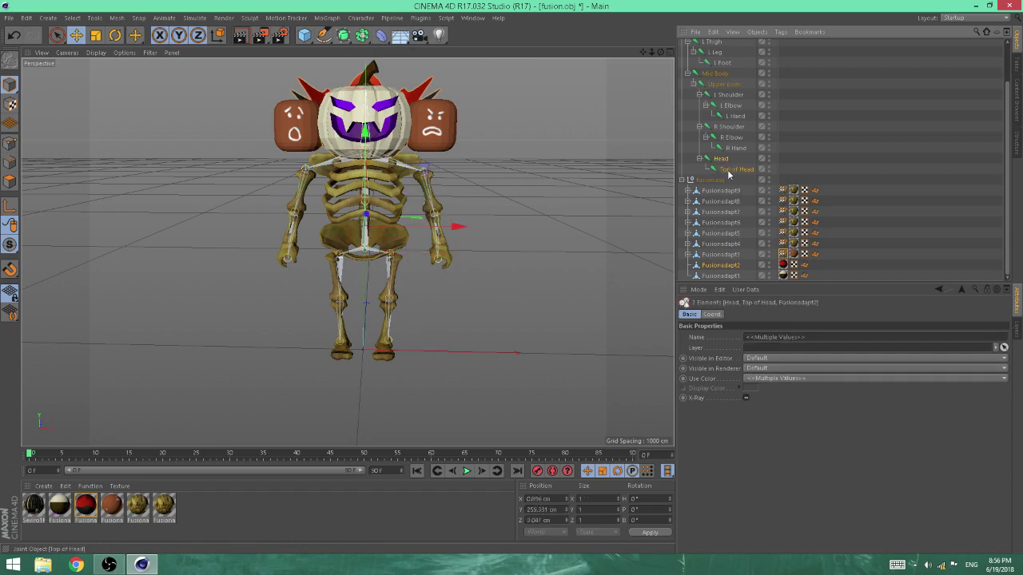
left_click(360, 17)
mouse_move(375, 45)
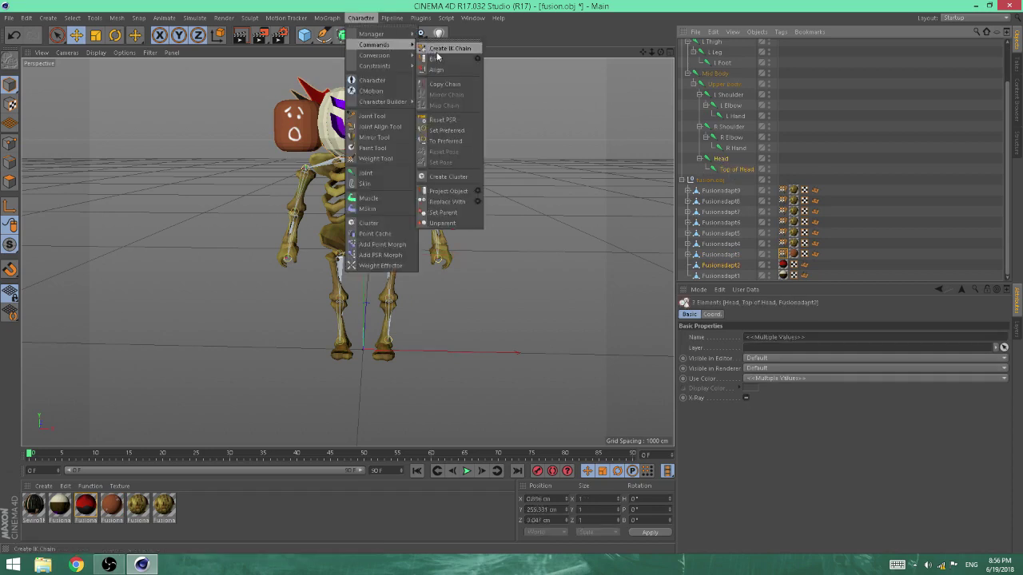
left_click(433, 59)
Bind the Fusionadapt1 pumpkin mesh to the Head and Top of Head joints
left_click(727, 276)
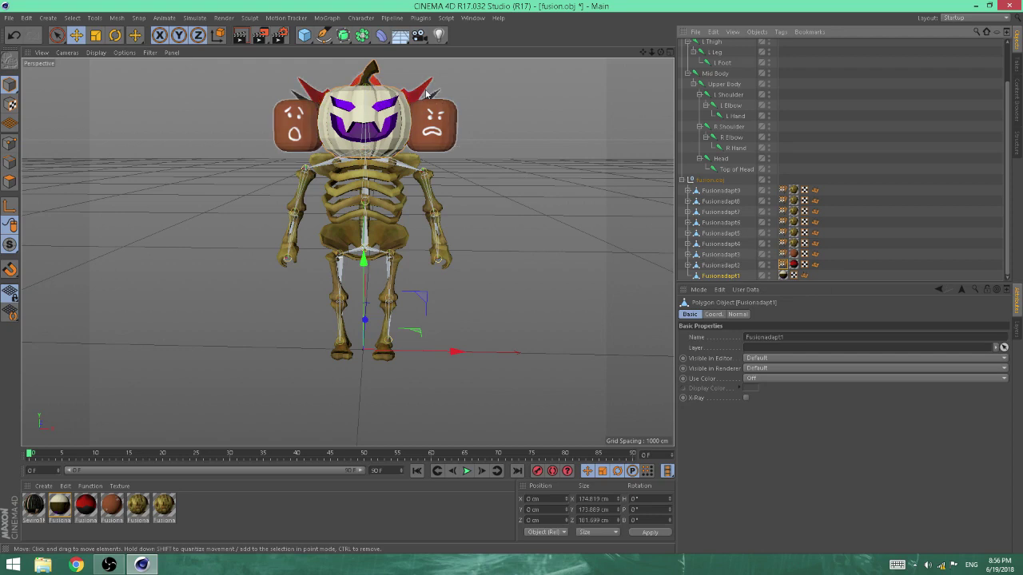
left_click(721, 158, "ctrl")
left_click(729, 170, "ctrl")
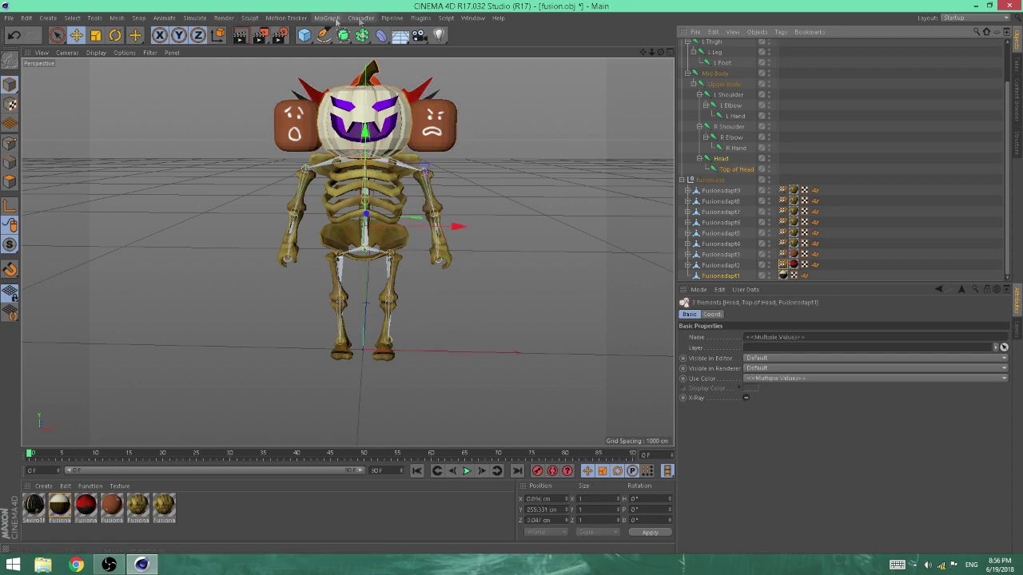
left_click(360, 18)
mouse_move(395, 51)
left_click(459, 73)
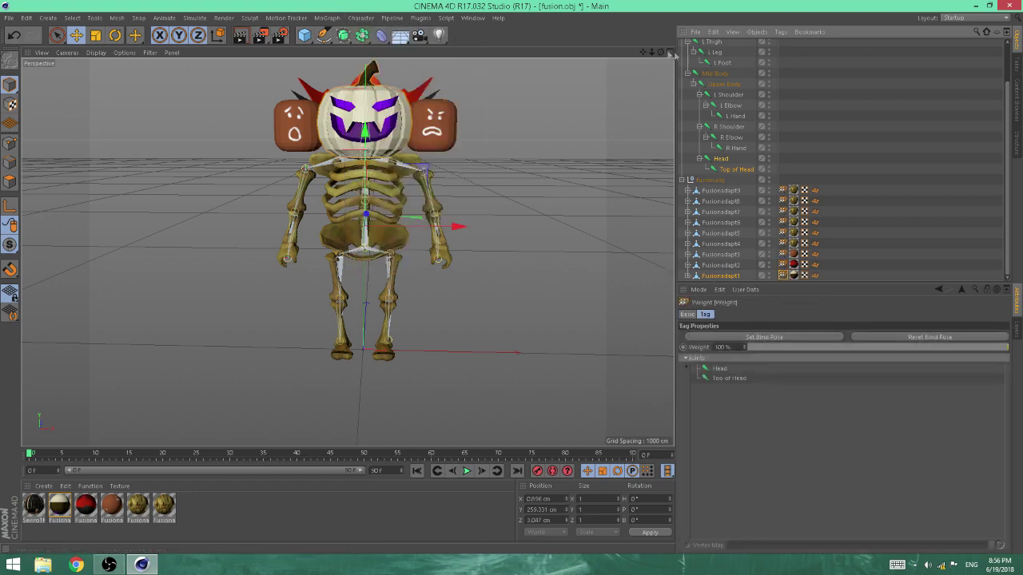
Test the left arm's binding by moving the L Shoulder joint outward from the body, and undo the move
left_click(725, 96)
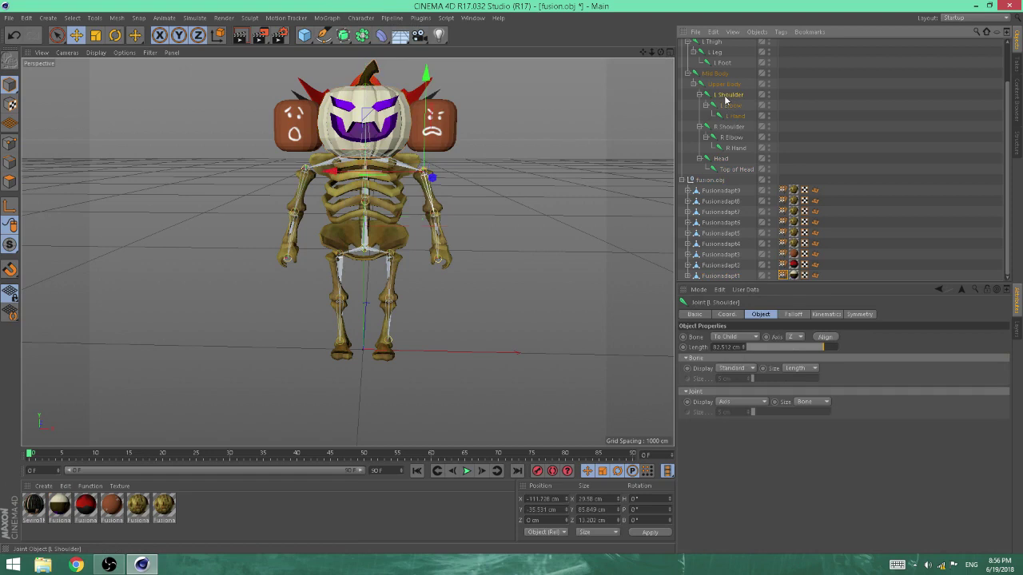
left_click_drag(383, 173, 479, 171)
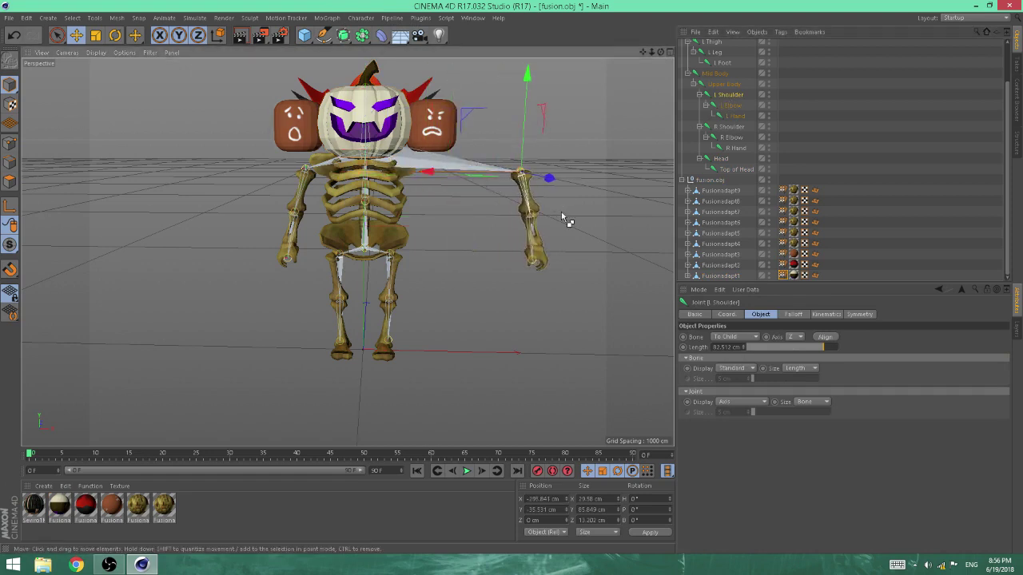
key("ctrl+z")
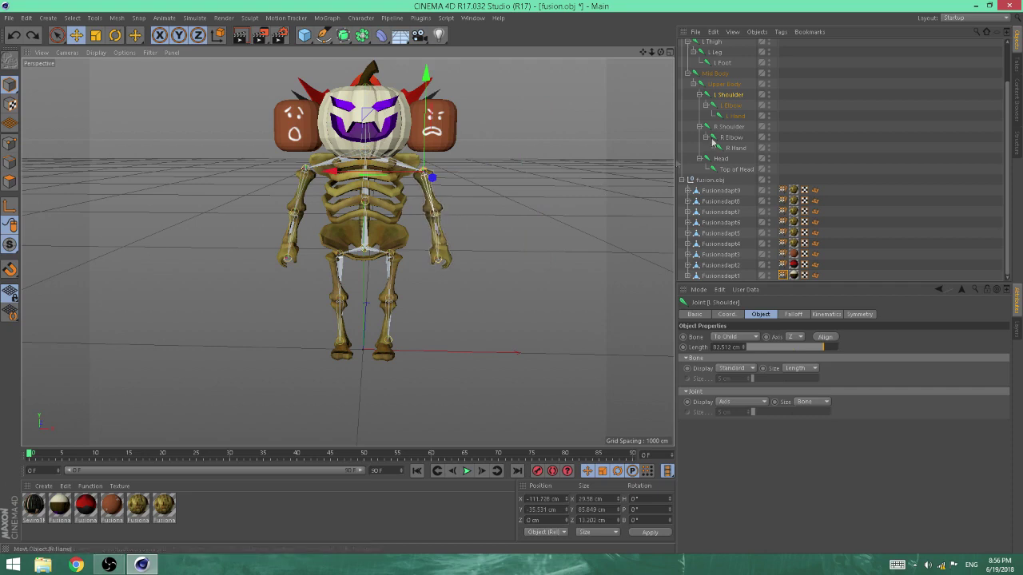
Test the left forearm's binding by rotating the L Elbow joint, and undo the rotation
left_click(731, 106)
left_click(115, 35)
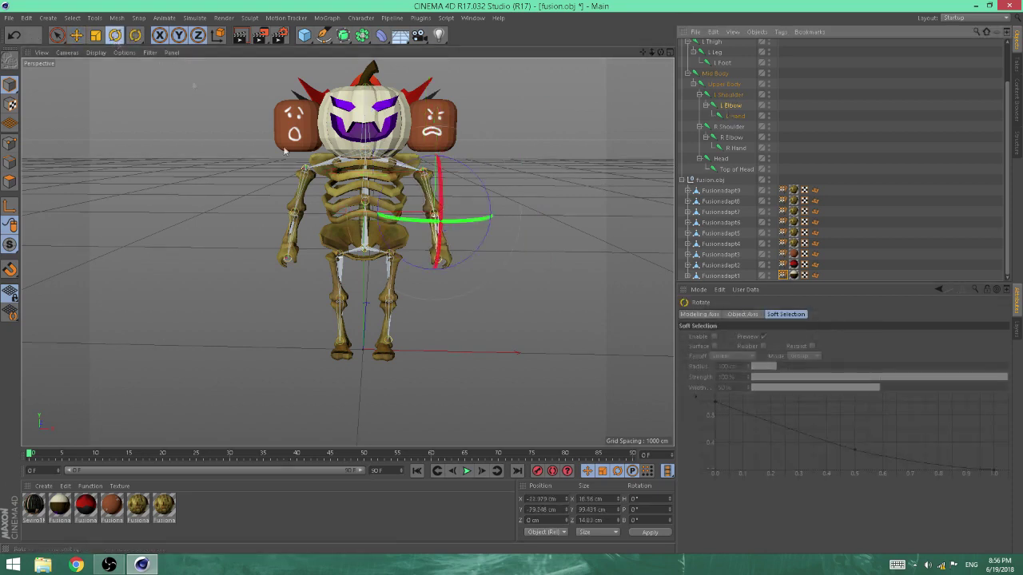
left_click_drag(434, 219, 421, 73)
key("ctrl+z")
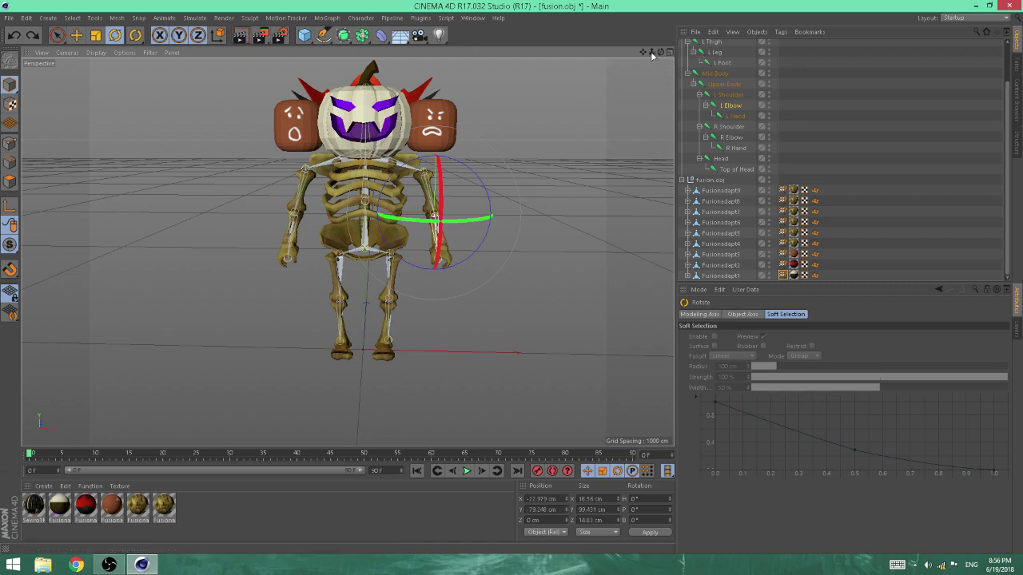
Rotate the R Shoulder joint to a bank of about -72° so the right arm extends sideways
left_click_drag(643, 54, 670, 88)
mouse_move(660, 52)
left_mouse_down()
mouse_move(607, 55)
mouse_move(647, 57)
mouse_move(624, 78)
mouse_move(660, 53)
mouse_move(603, 61)
mouse_move(694, 145)
mouse_move(615, 37)
mouse_move(592, 107)
mouse_move(610, 68)
mouse_move(729, 64)
mouse_move(687, 34)
mouse_move(639, 45)
mouse_move(668, 62)
mouse_move(644, 55)
left_mouse_up()
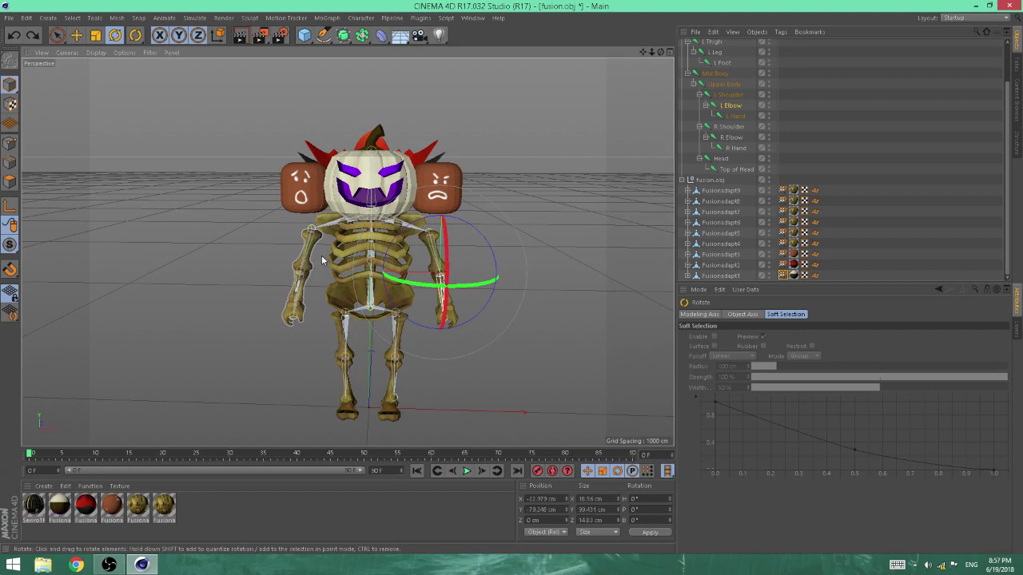
scroll(729, 90, "up", 2)
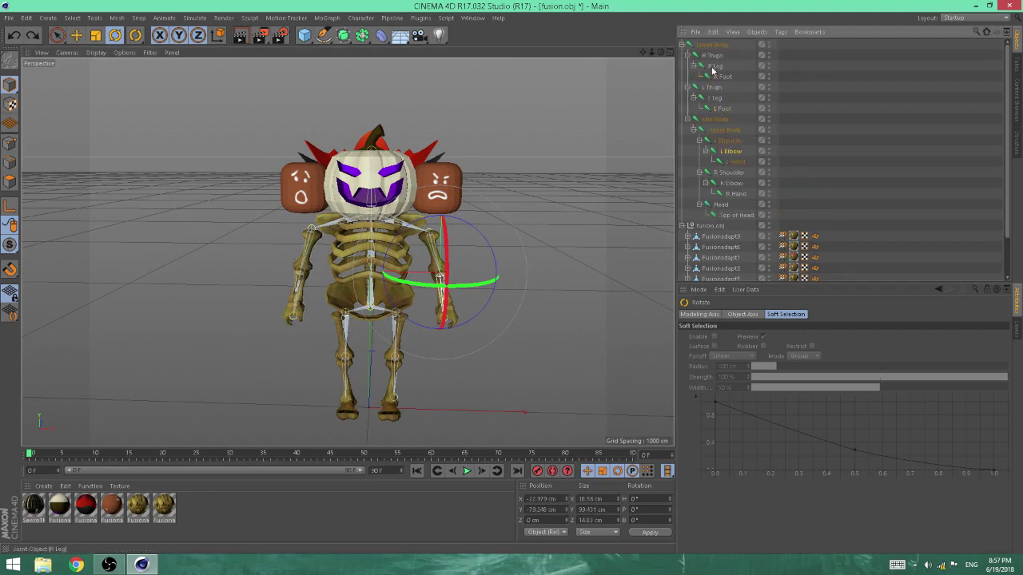
left_click(727, 174)
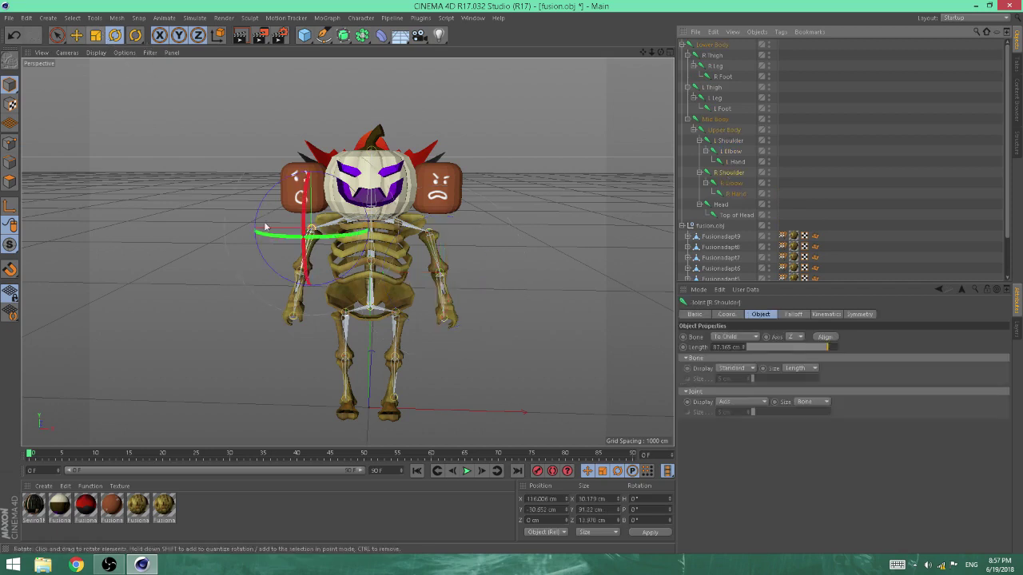
left_click_drag(266, 267, 255, 191)
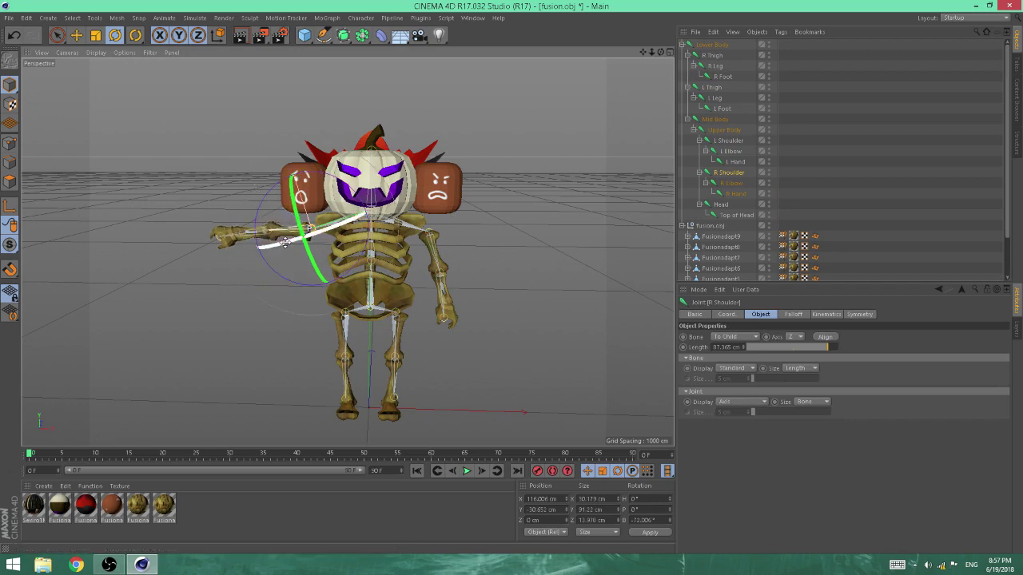